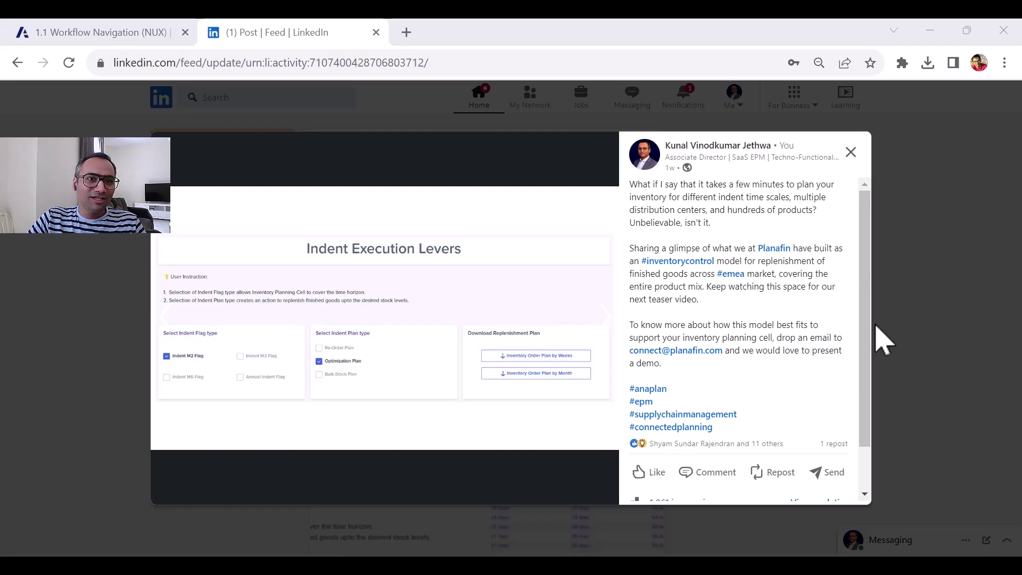
pyautogui.click(109, 33)
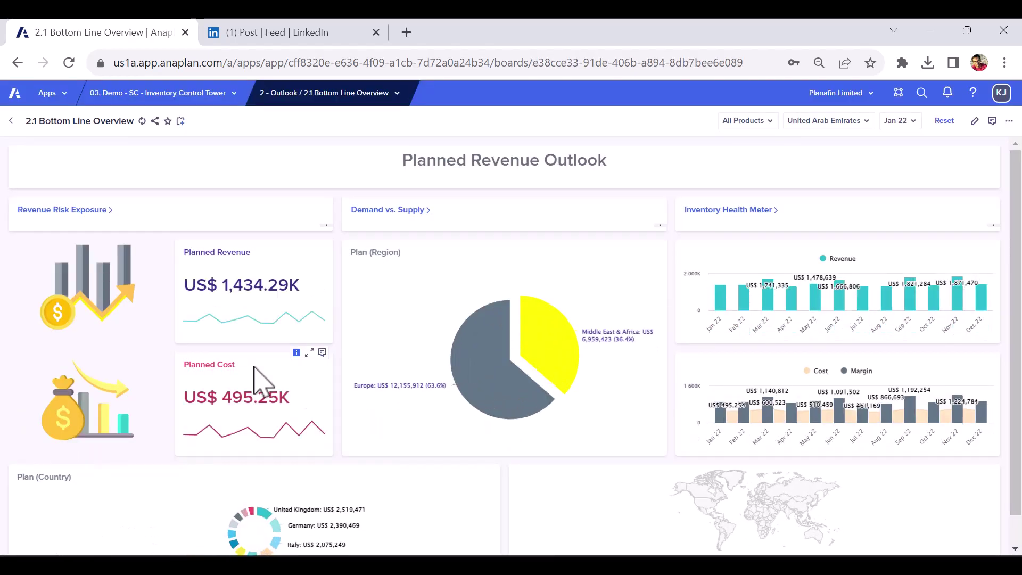
# Check the product, region and month filter lists on Bottom Line Overview, leaving all products, United Arab Emirates, Jan 22 unchanged.
pyautogui.moveTo(911, 291)
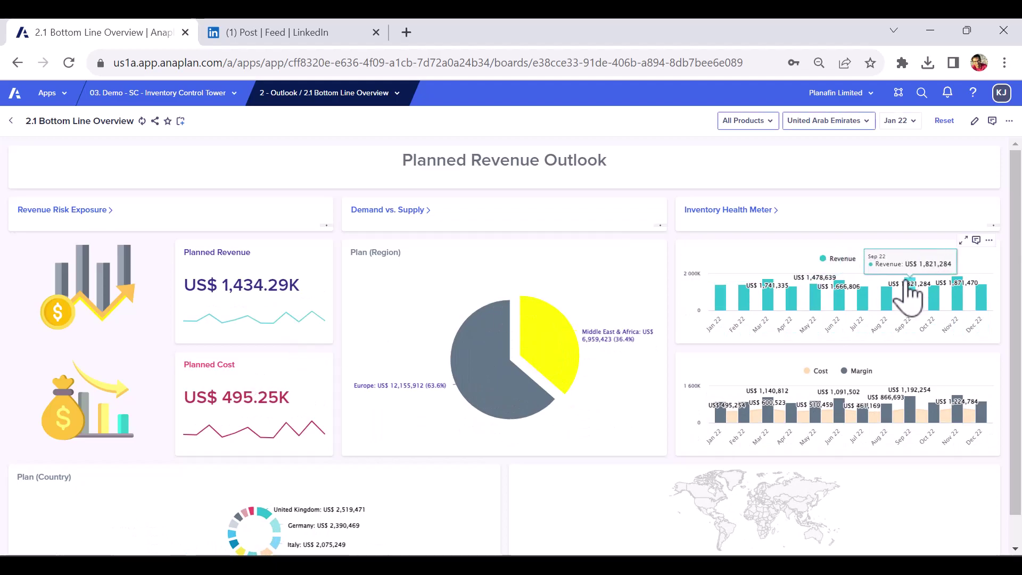
pyautogui.click(746, 125)
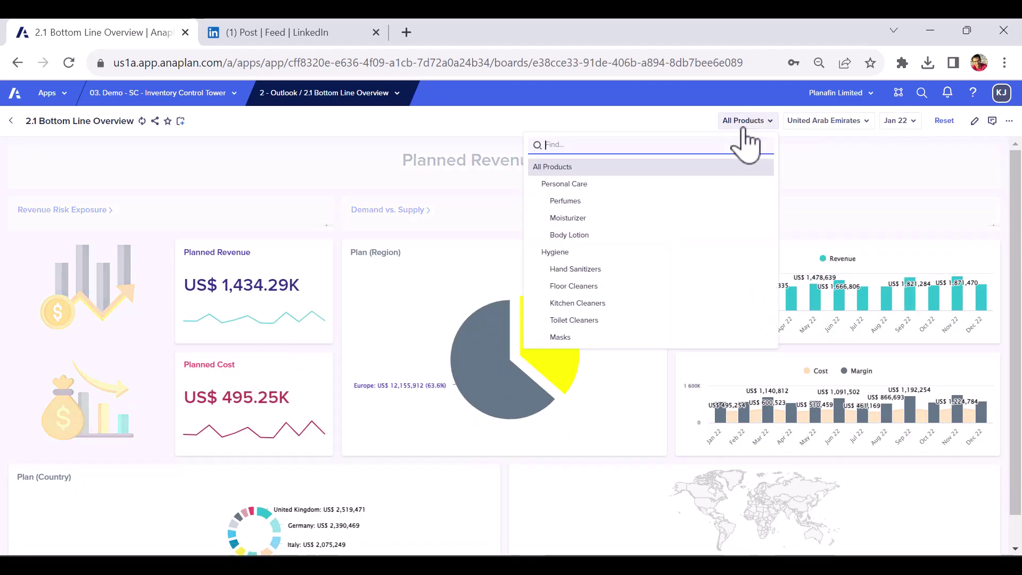
pyautogui.click(839, 132)
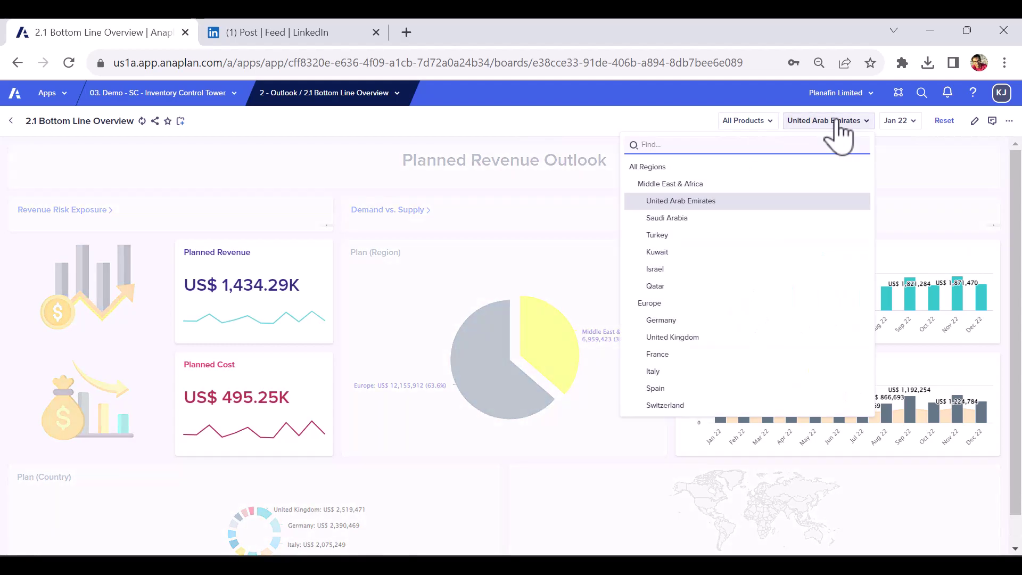
pyautogui.click(898, 127)
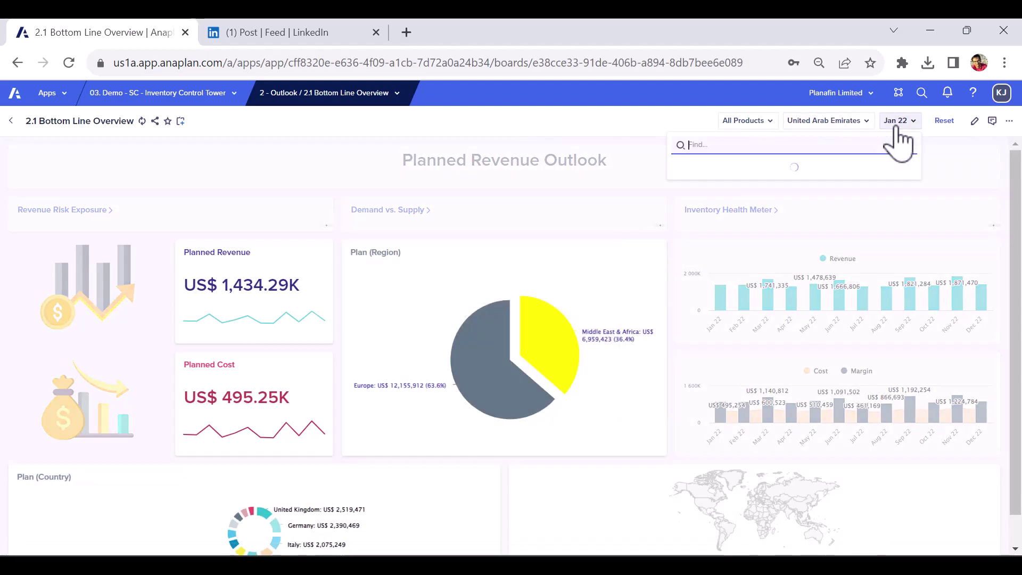
pyautogui.click(667, 115)
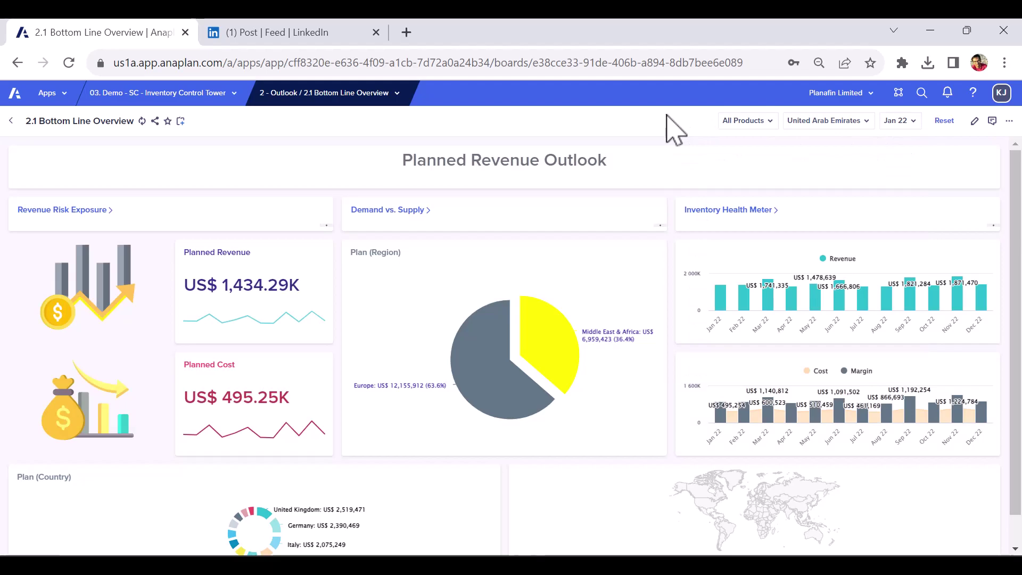
# Scroll down the board to the country plan, led by United Kingdom and Germany.
pyautogui.scroll(-1, 676, 184)
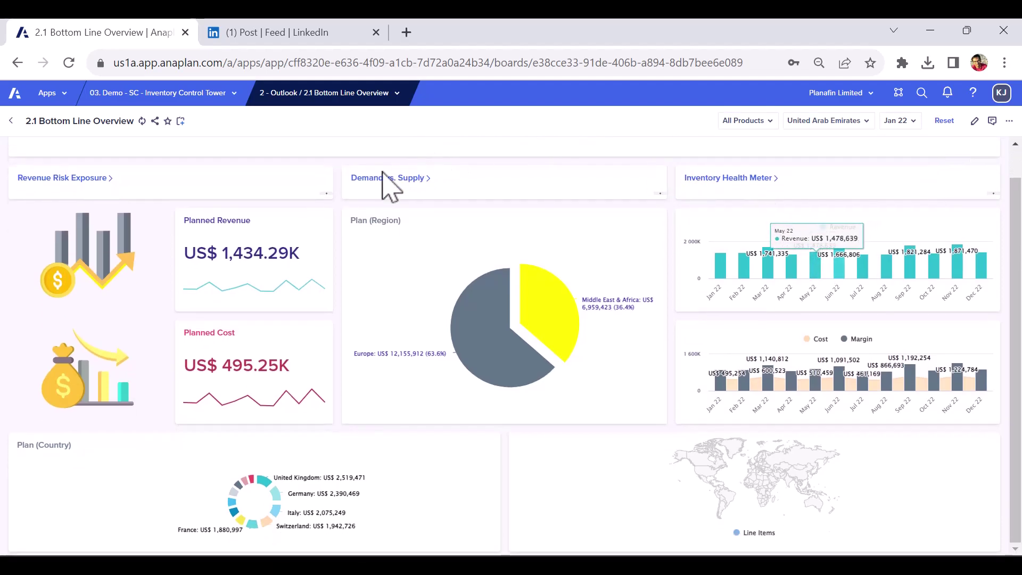
pyautogui.moveTo(833, 264)
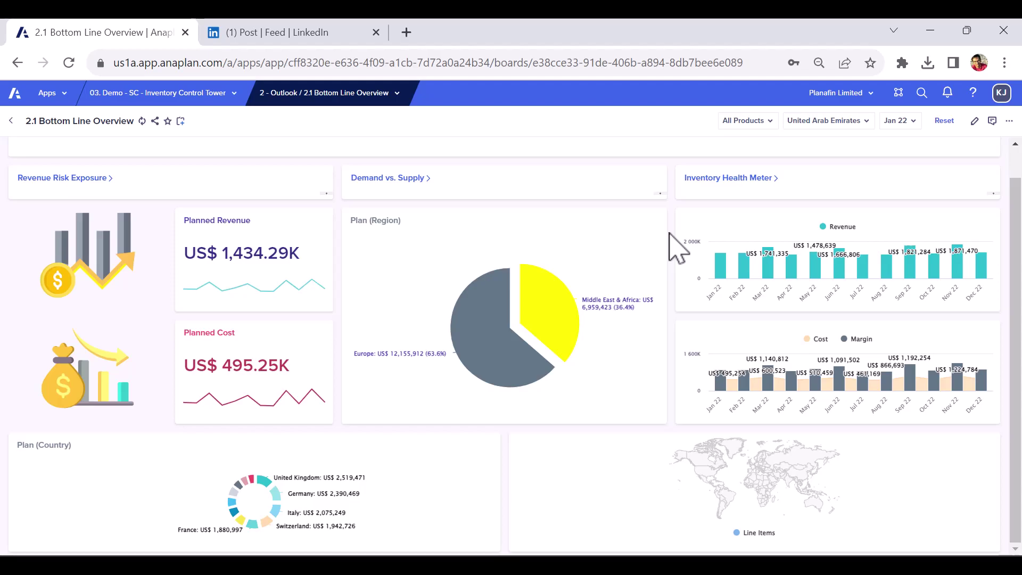
pyautogui.click(374, 95)
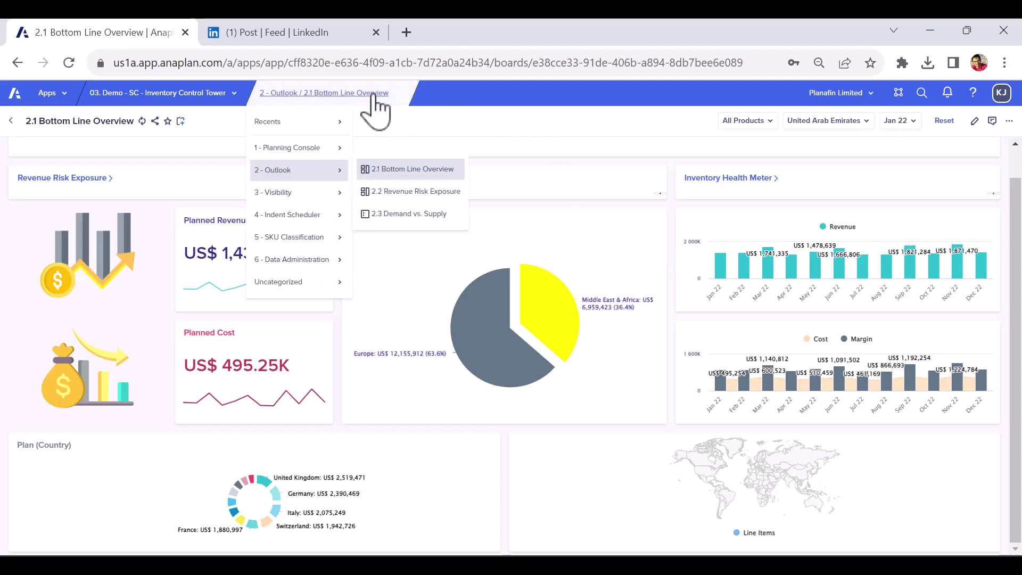
# Open 2.2 Revenue Risk Exposure and scroll through its revenue shortfall, supply commitment and excess inventory tables.
pyautogui.click(414, 192)
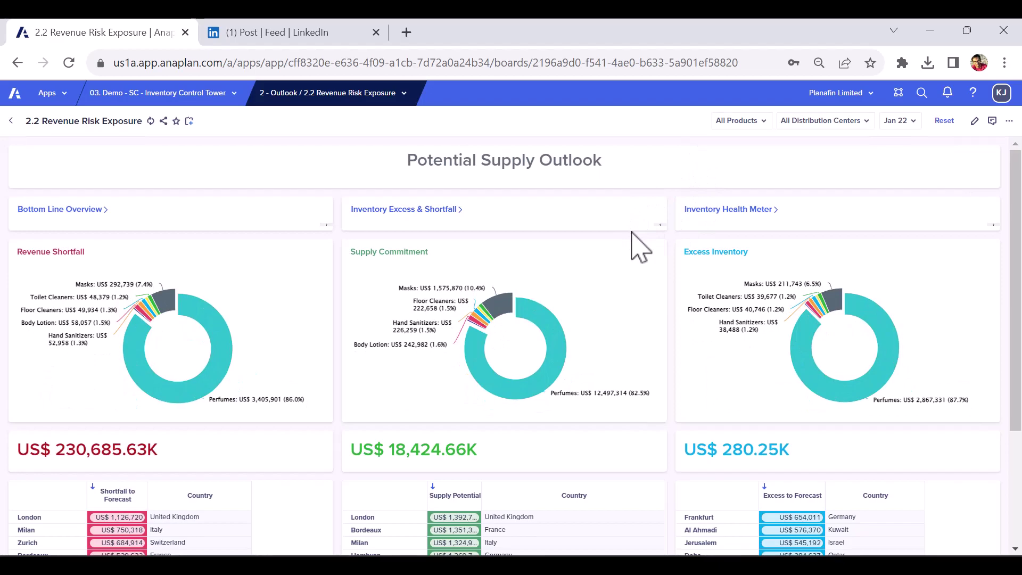
pyautogui.scroll(-3, 639, 245)
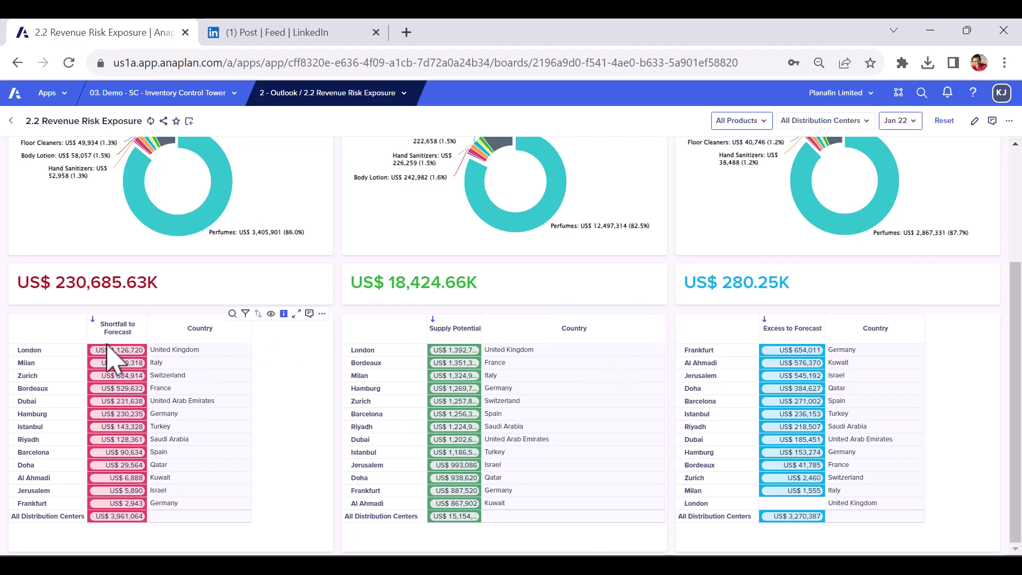
pyautogui.scroll(3, 124, 384)
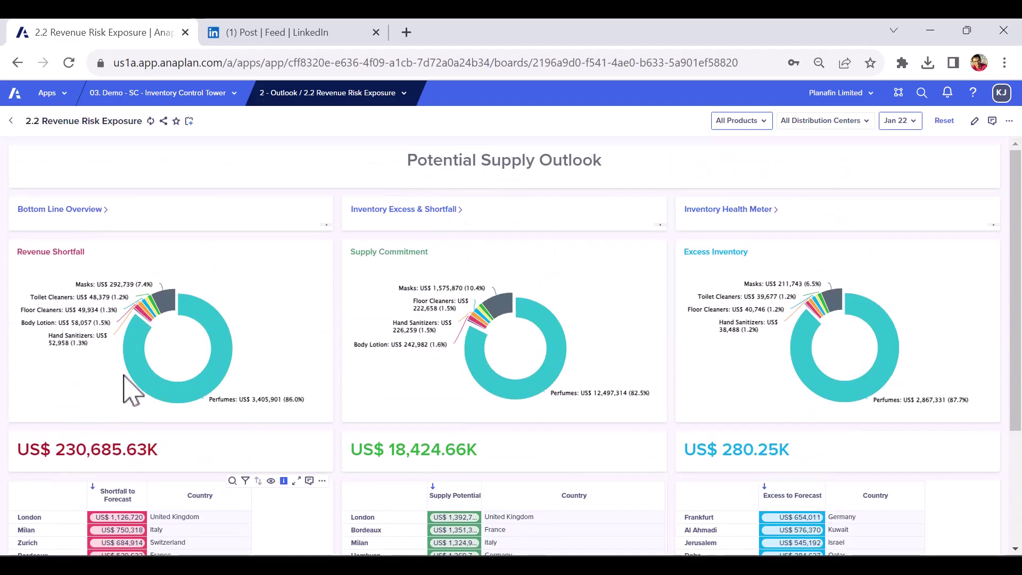
# Open 2.3 Demand vs. Supply from the page menu and present it full-screen without its filter bar.
pyautogui.click(339, 94)
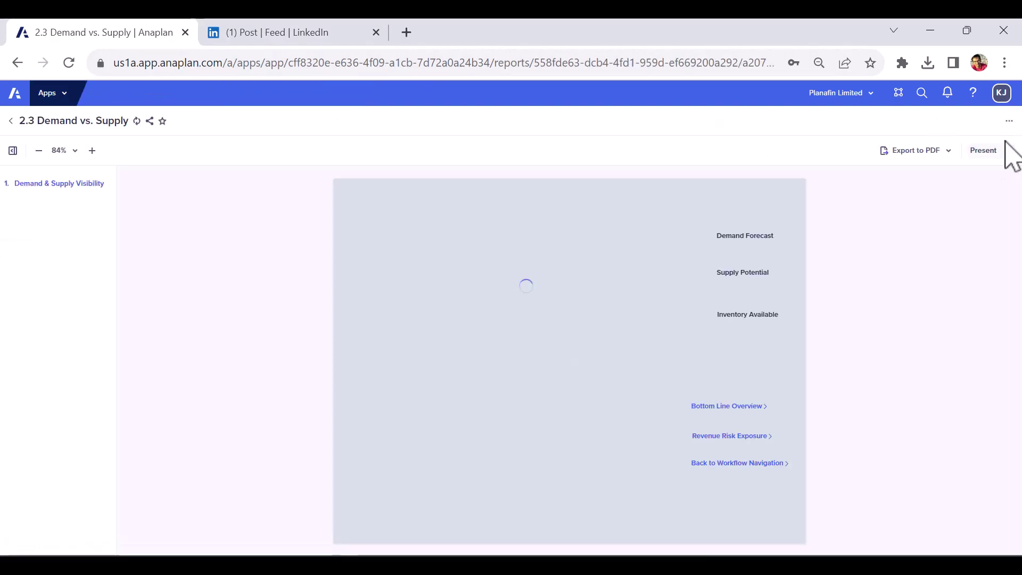
pyautogui.click(1001, 150)
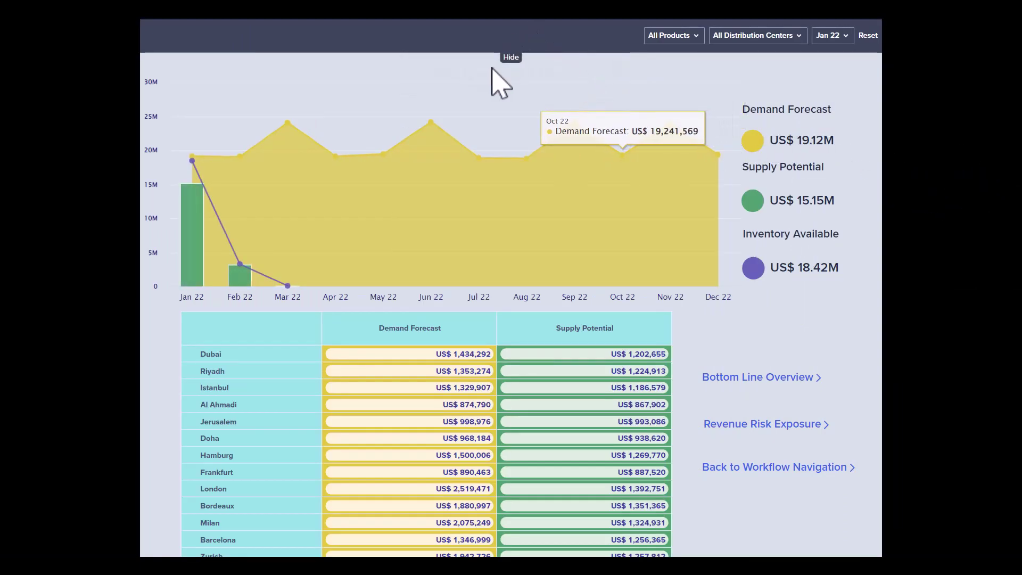
pyautogui.click(510, 58)
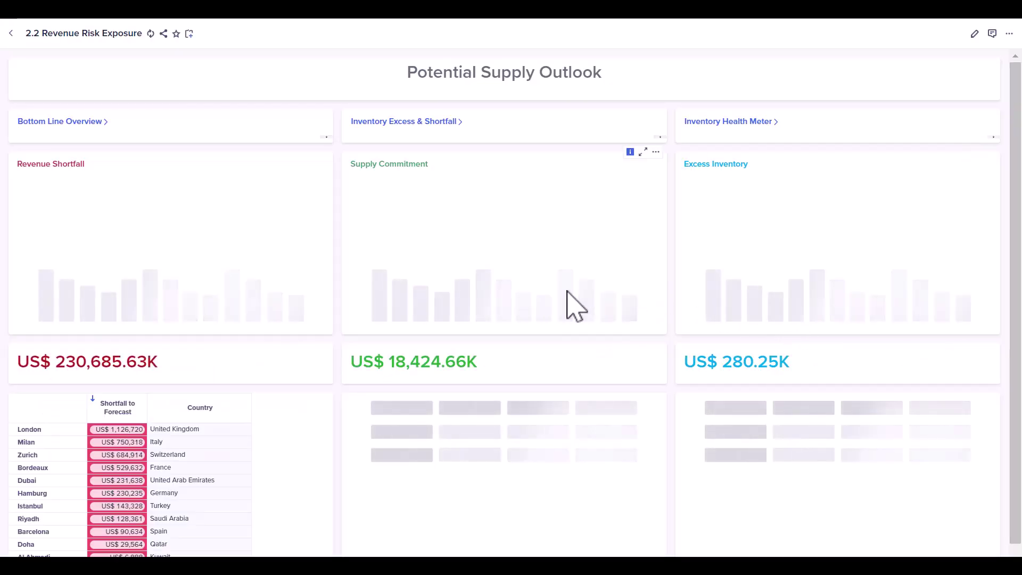
# Exit full-screen and go to 4 - Indent Scheduler > 4.1 Indent Execution.
pyautogui.scroll(-1, 503, 285)
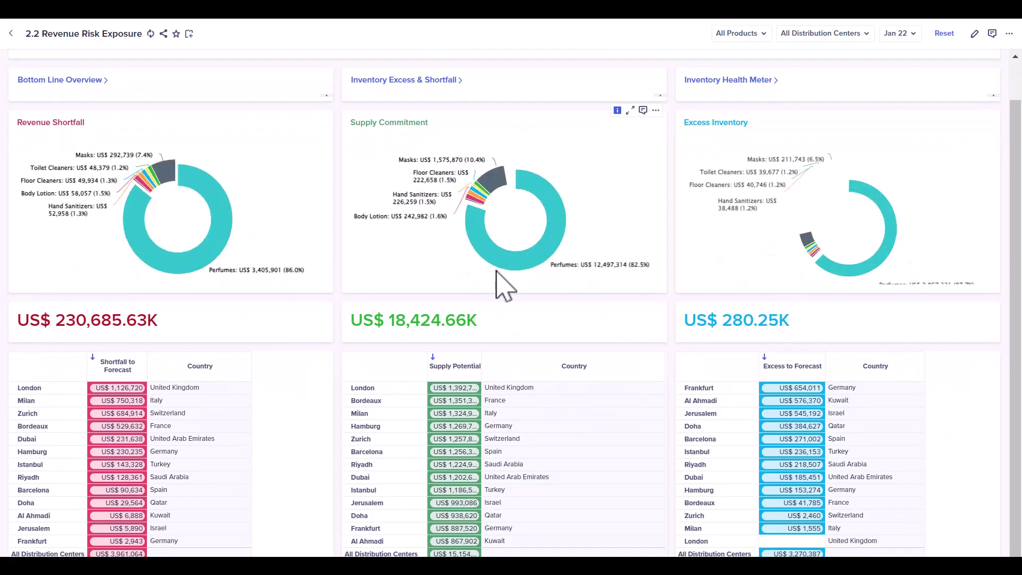
pyautogui.scroll(1, 504, 285)
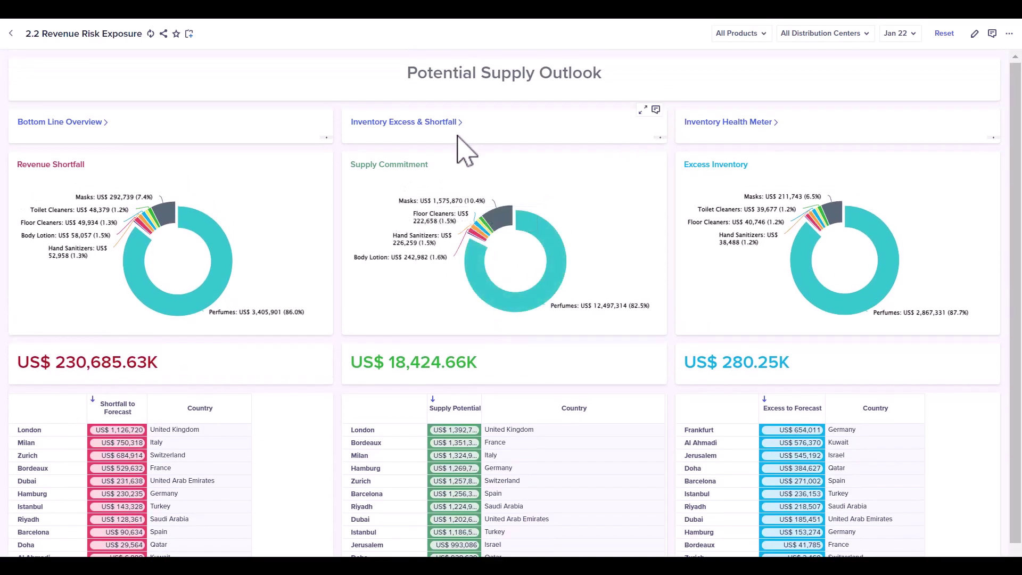
pyautogui.press('Escape')
pyautogui.click(380, 94)
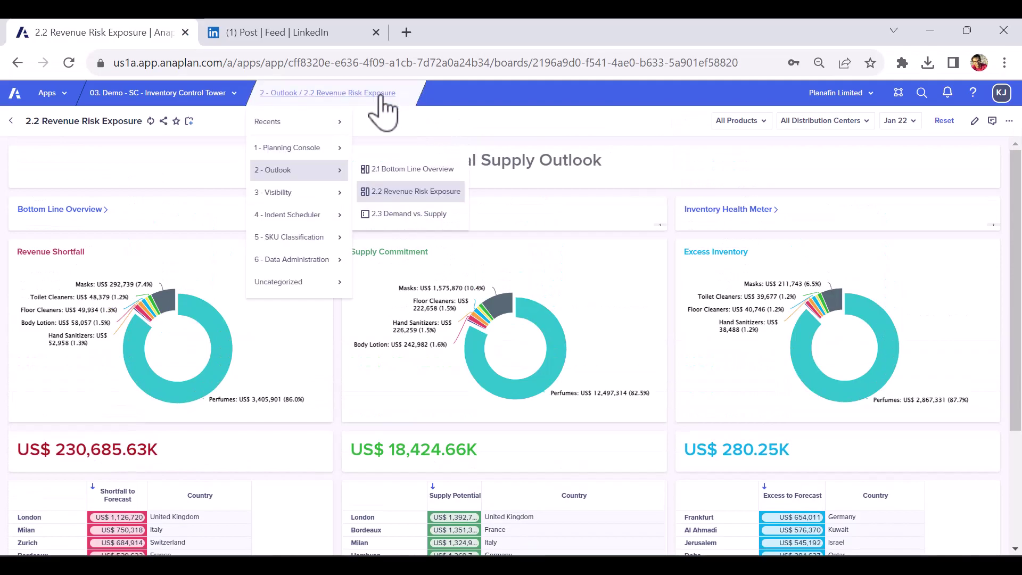
pyautogui.moveTo(305, 216)
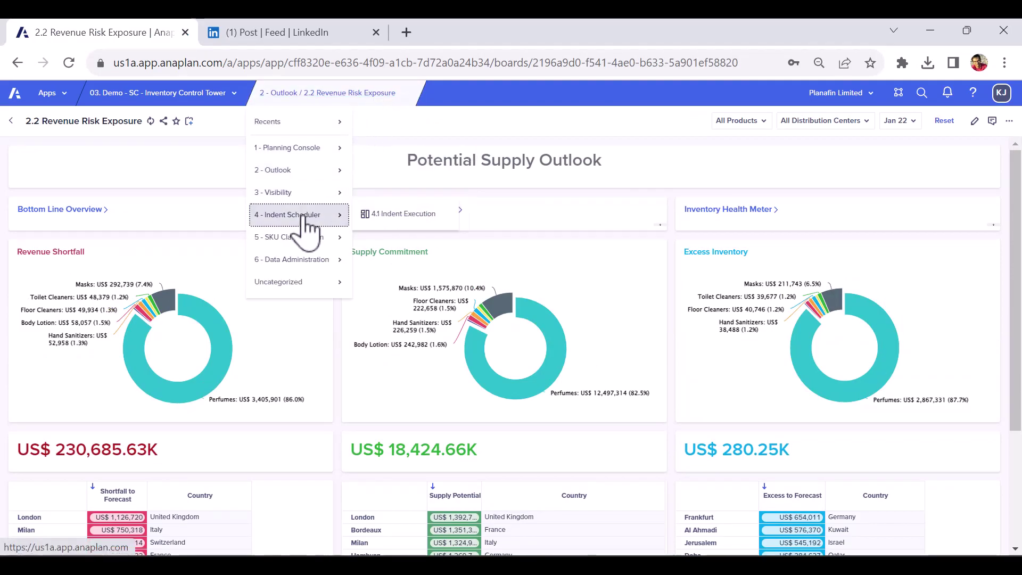
pyautogui.click(405, 217)
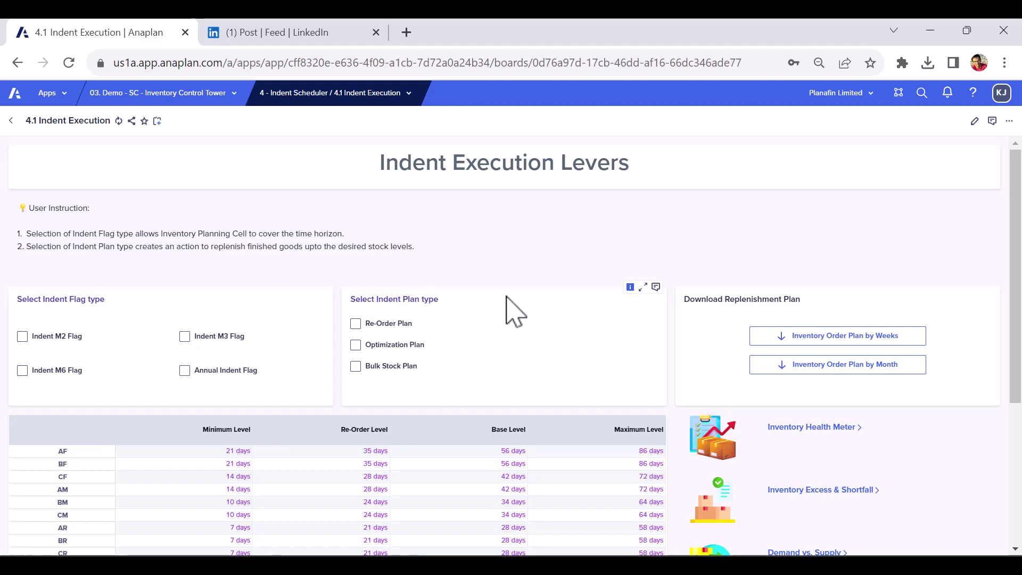
# Scroll down the Indent Execution board to the re-order and base level stock grid.
pyautogui.scroll(-1, 570, 308)
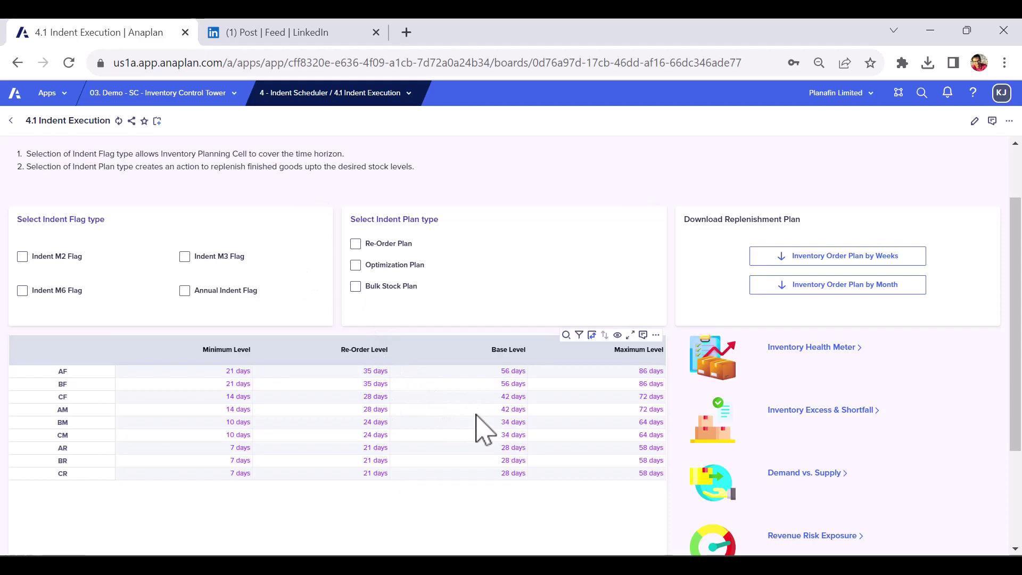
# Inspect the AF Base Level cell, then tick Indent M3 Flag and Re-Order Plan.
pyautogui.click(512, 373)
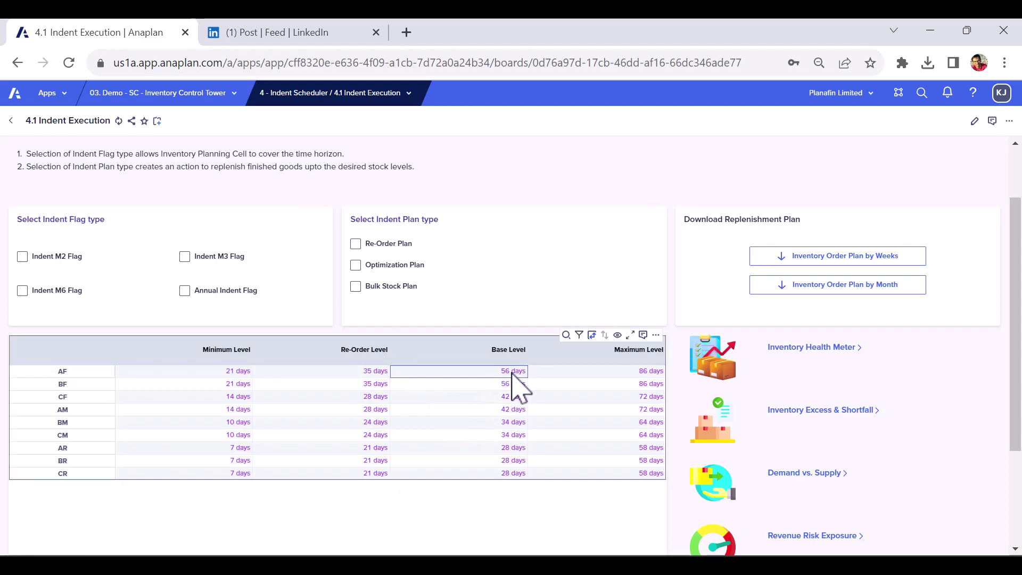
pyautogui.rightClick(512, 373)
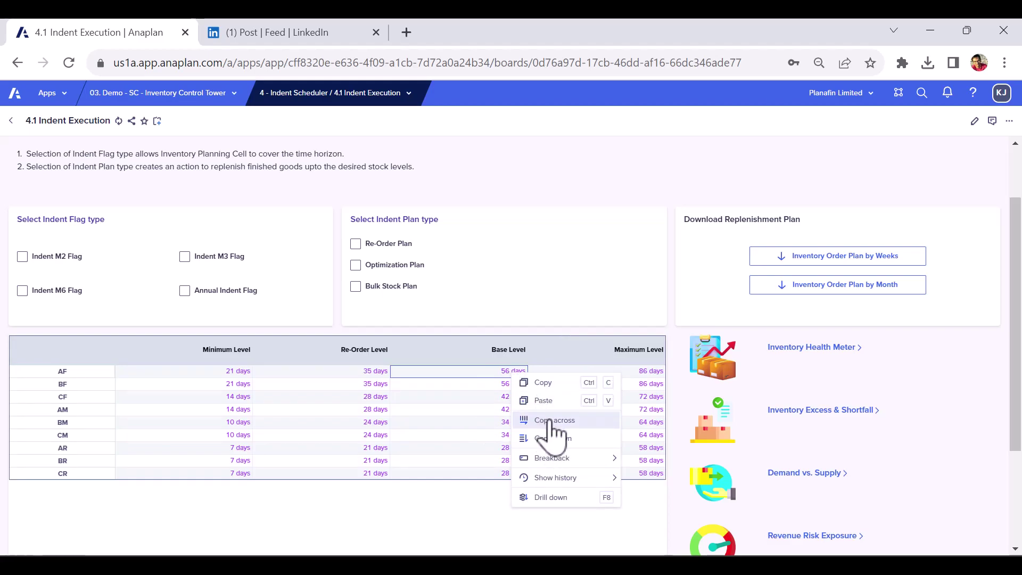
pyautogui.click(467, 324)
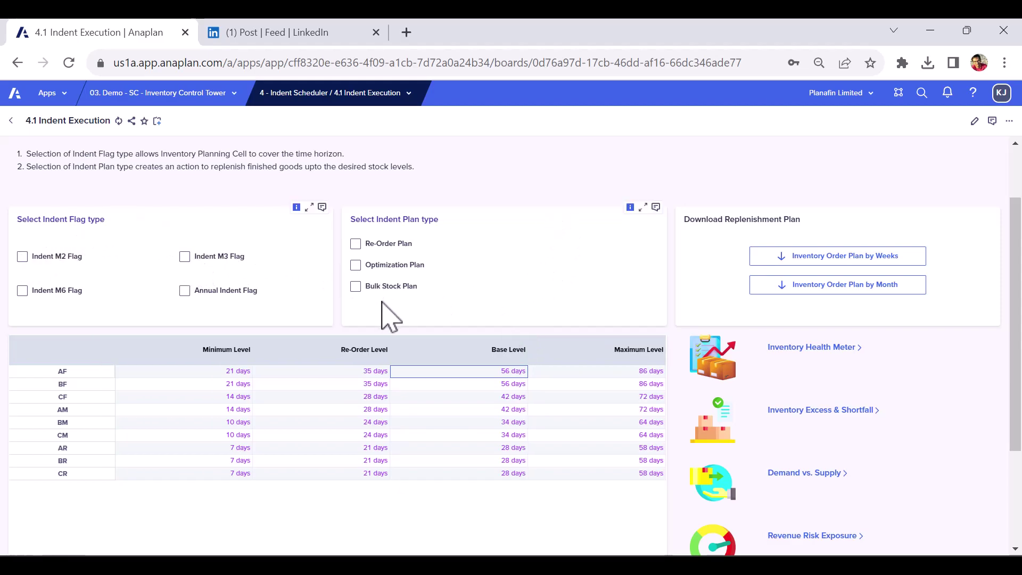
pyautogui.click(184, 257)
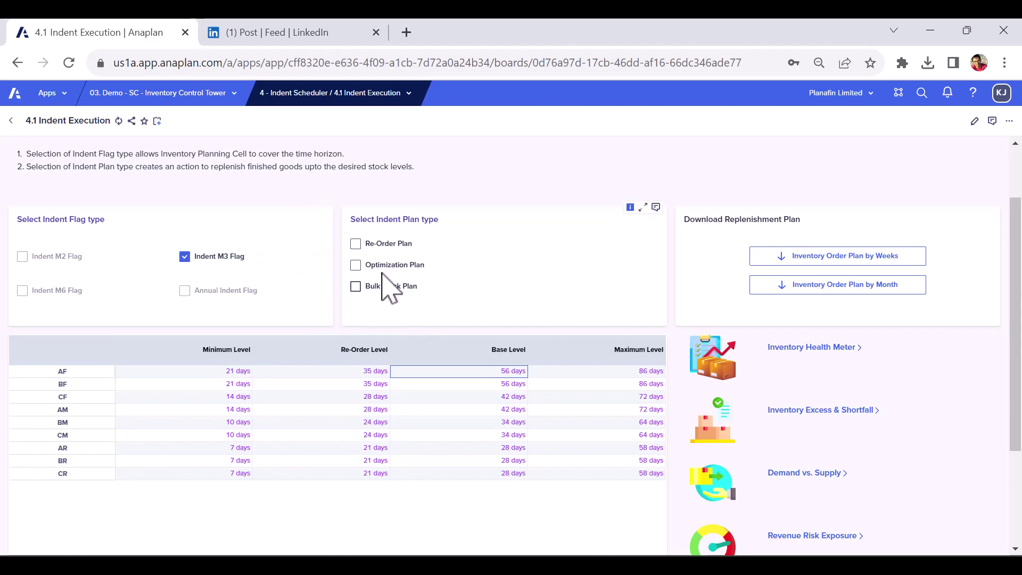
pyautogui.click(355, 244)
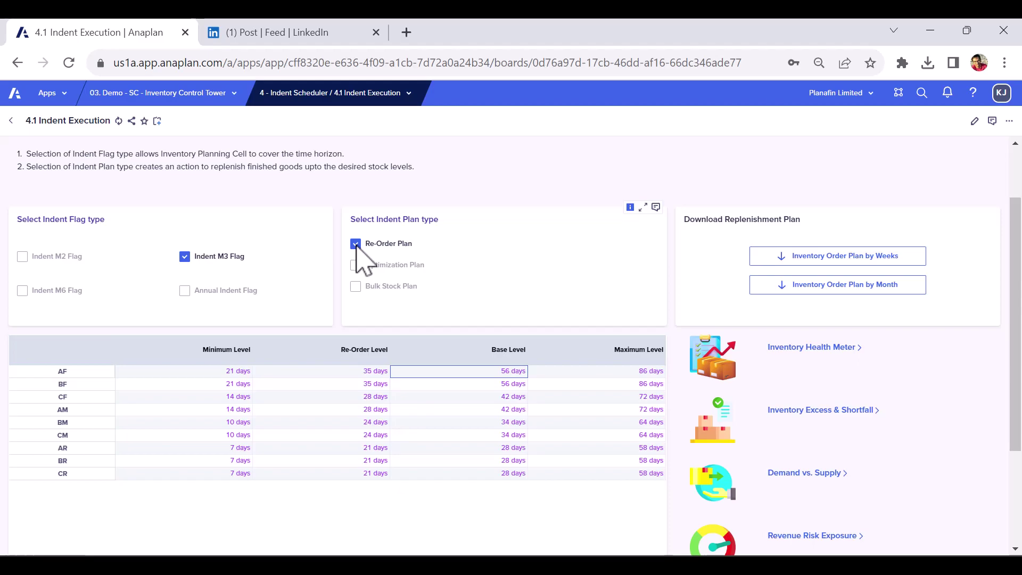
# Show the app's page list with the 2 - Outlook submenu expanded.
pyautogui.click(371, 96)
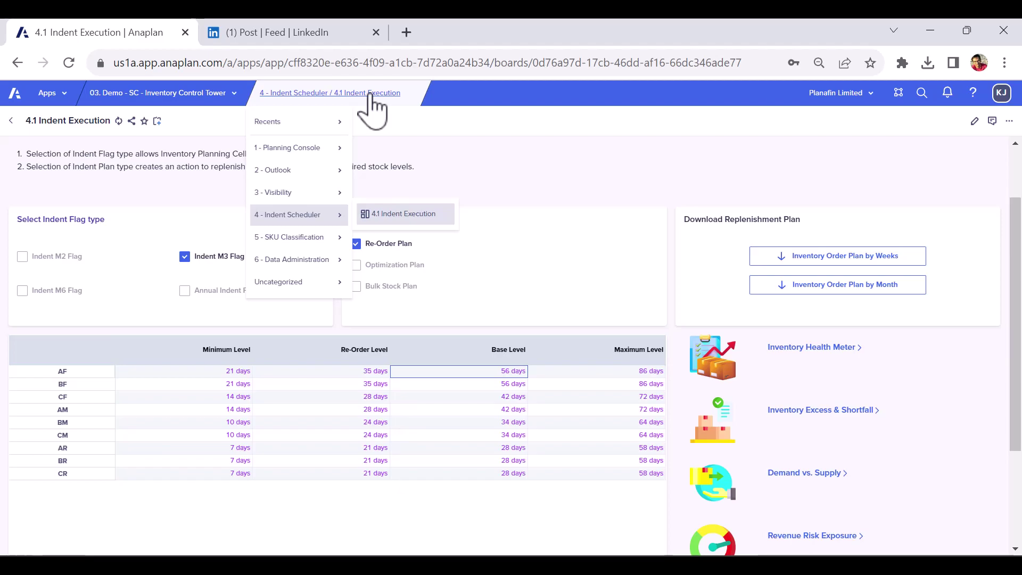
pyautogui.moveTo(324, 196)
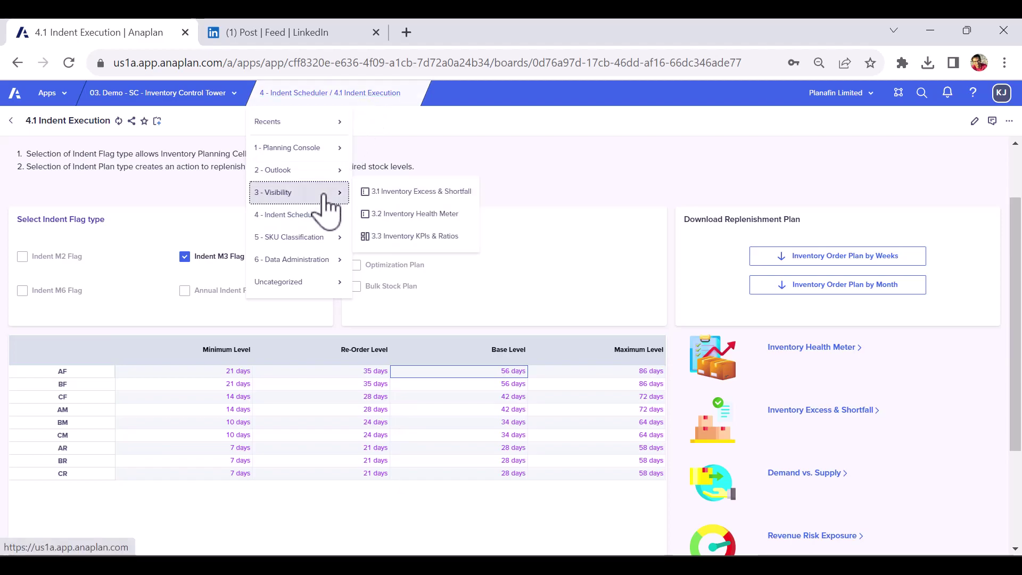
pyautogui.moveTo(319, 173)
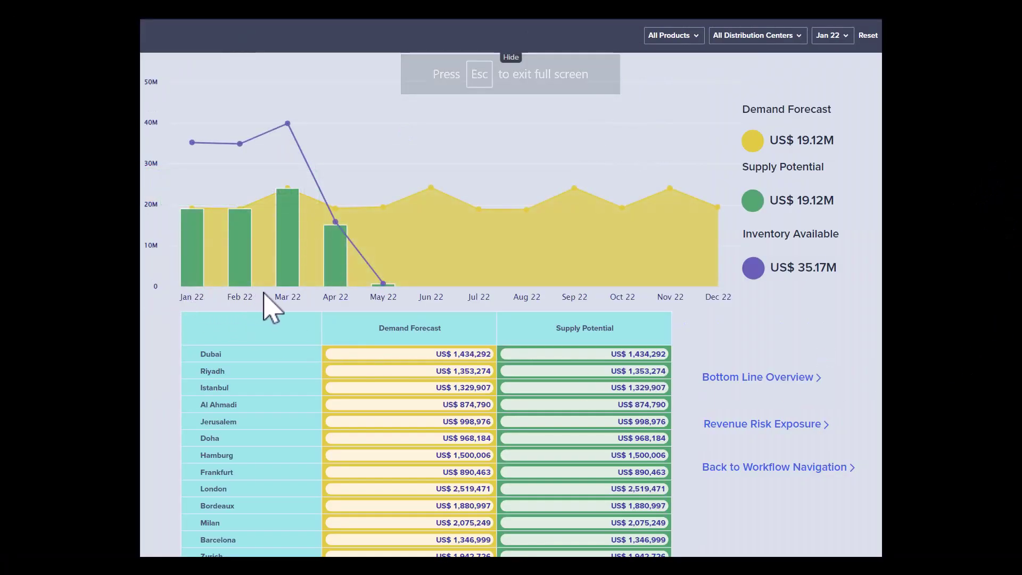
# Review the Demand vs. Supply totals, then list the pages under 3 - Visibility.
pyautogui.moveTo(294, 276)
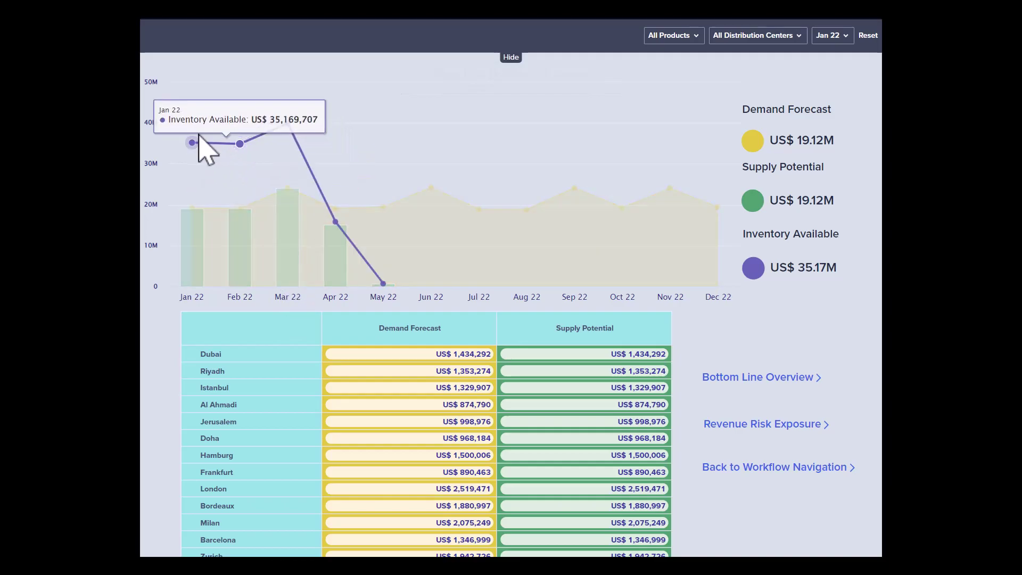
pyautogui.moveTo(292, 133)
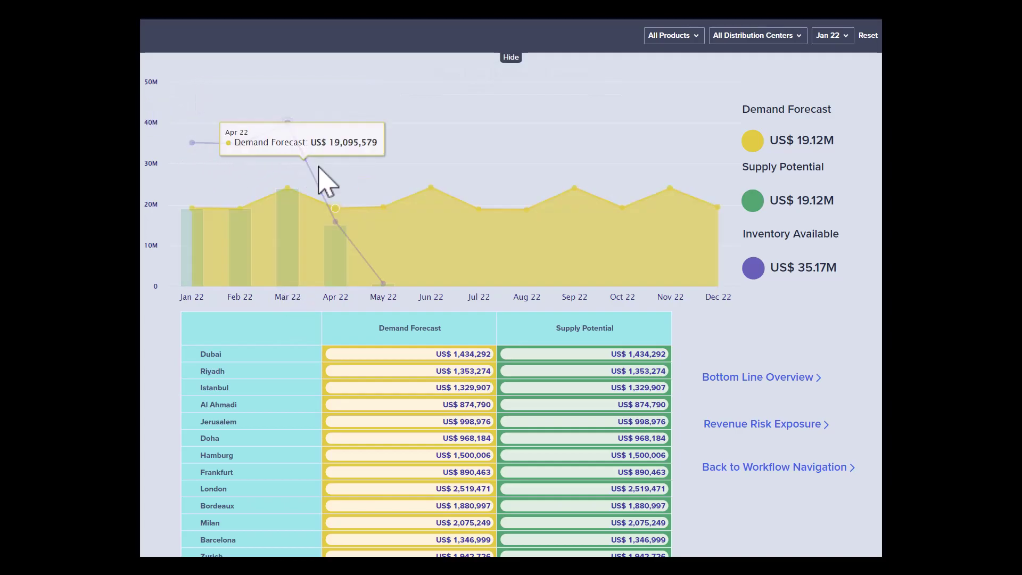
pyautogui.moveTo(342, 270)
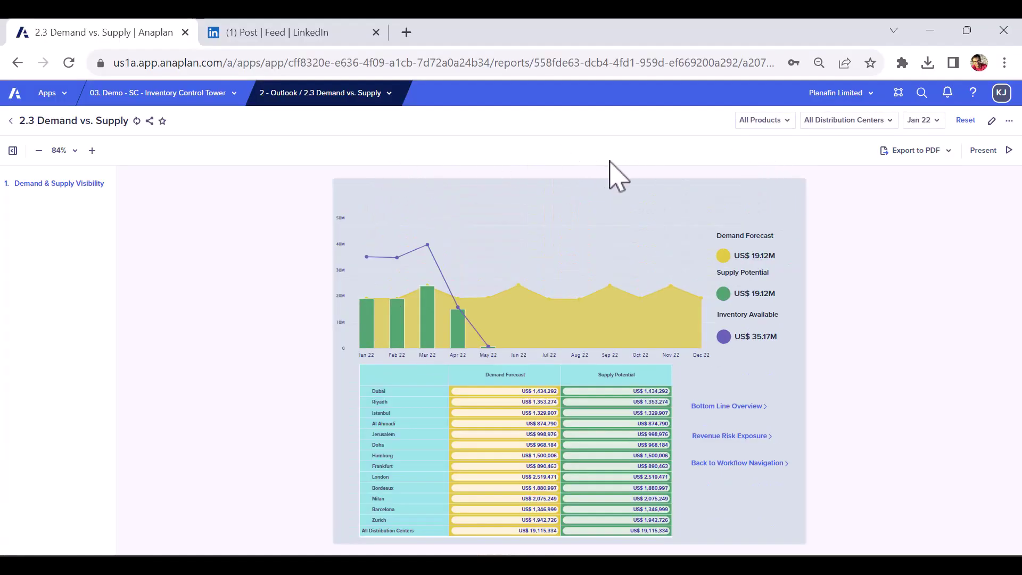
pyautogui.click(367, 95)
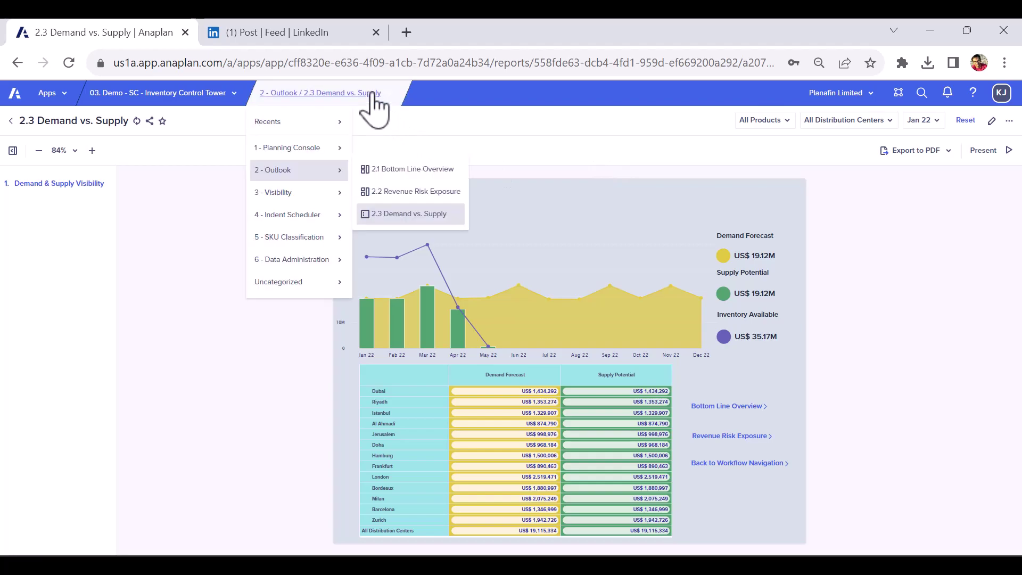
pyautogui.click(319, 194)
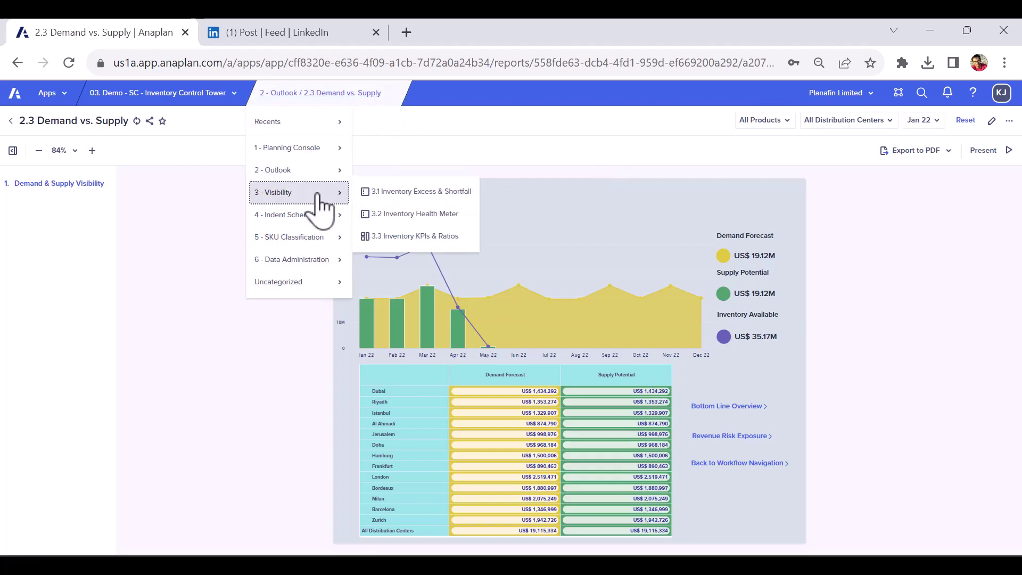
# Open 3.2 Inventory Health Meter and present it full-screen with the filter header hidden.
pyautogui.click(410, 214)
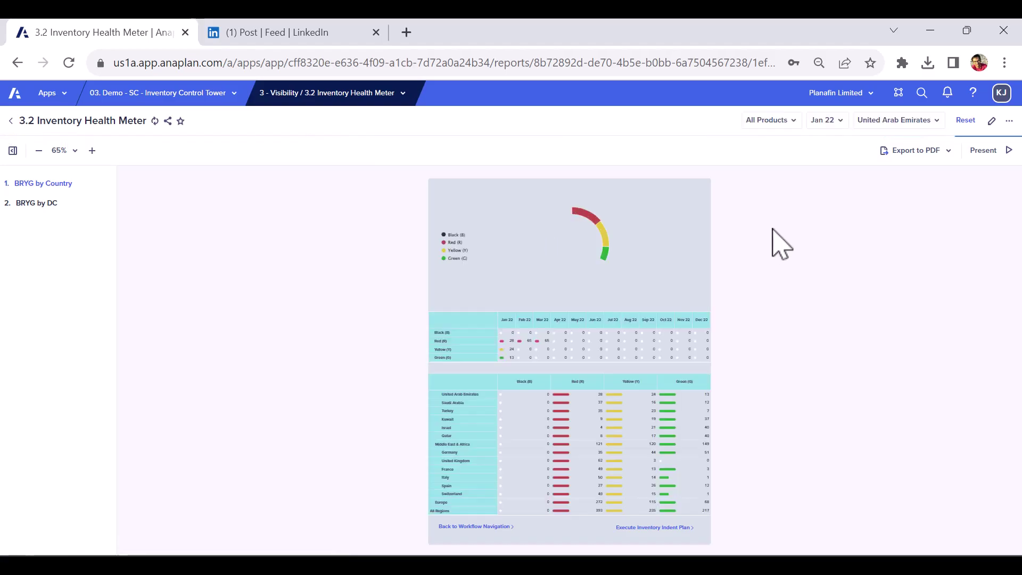
pyautogui.click(1007, 151)
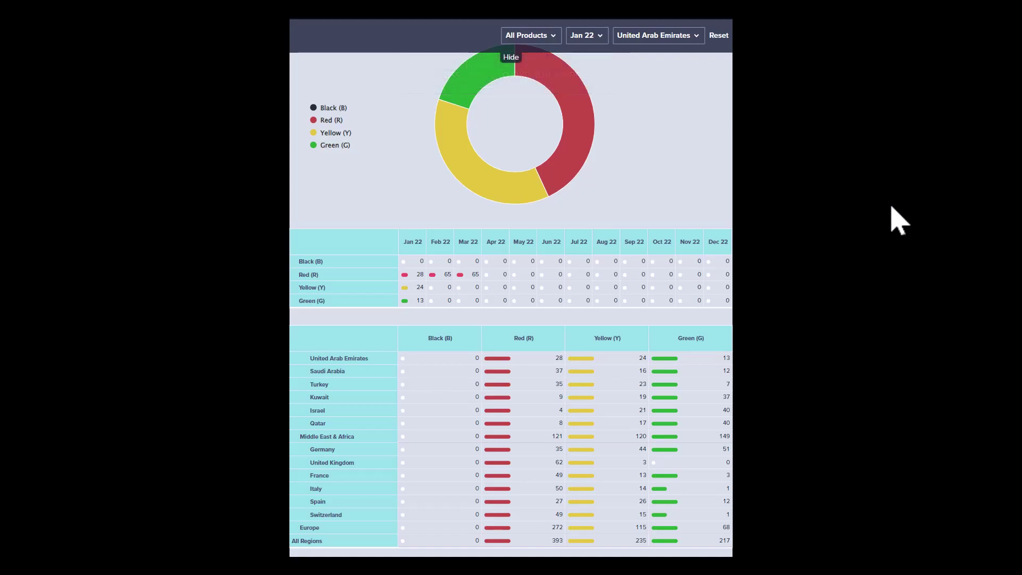
pyautogui.click(512, 58)
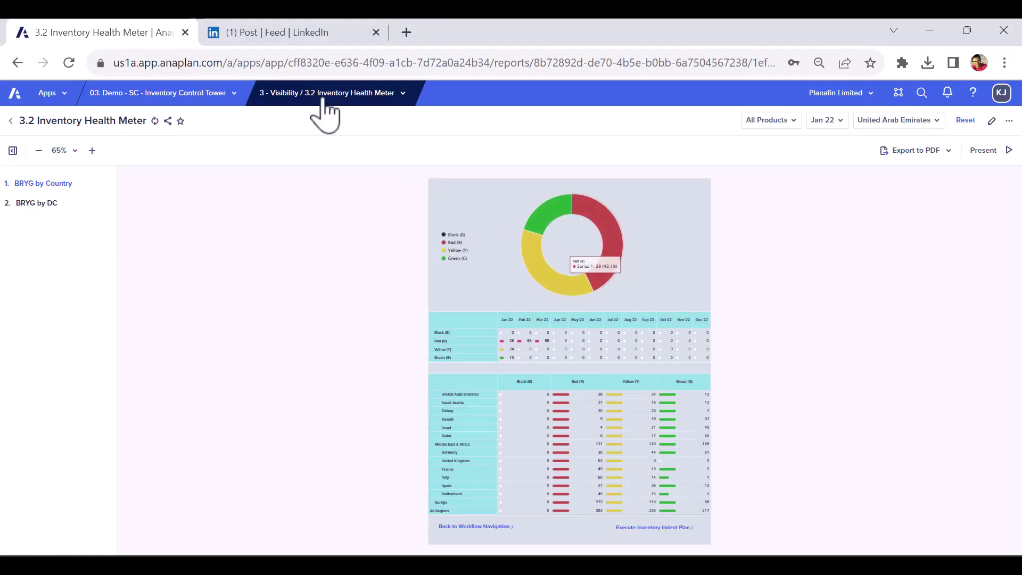
# Return to the 2.3 Demand vs. Supply report via the page list.
pyautogui.click(328, 93)
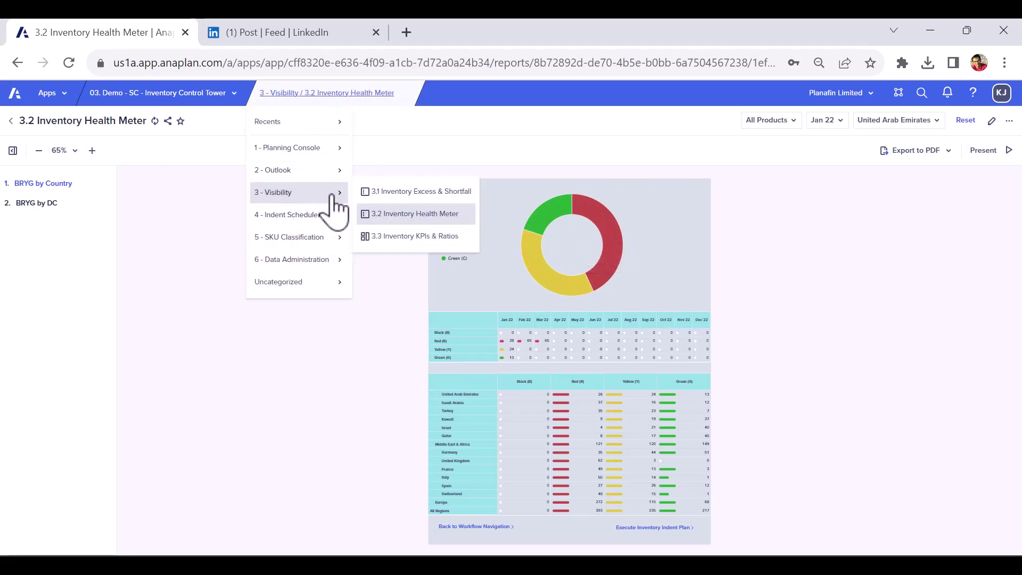
pyautogui.moveTo(331, 171)
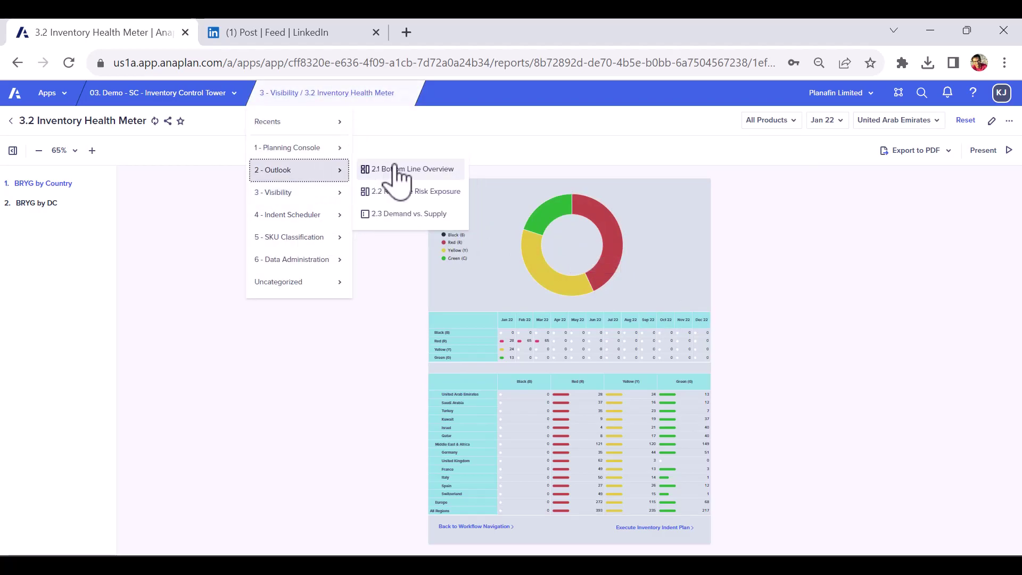
pyautogui.click(416, 218)
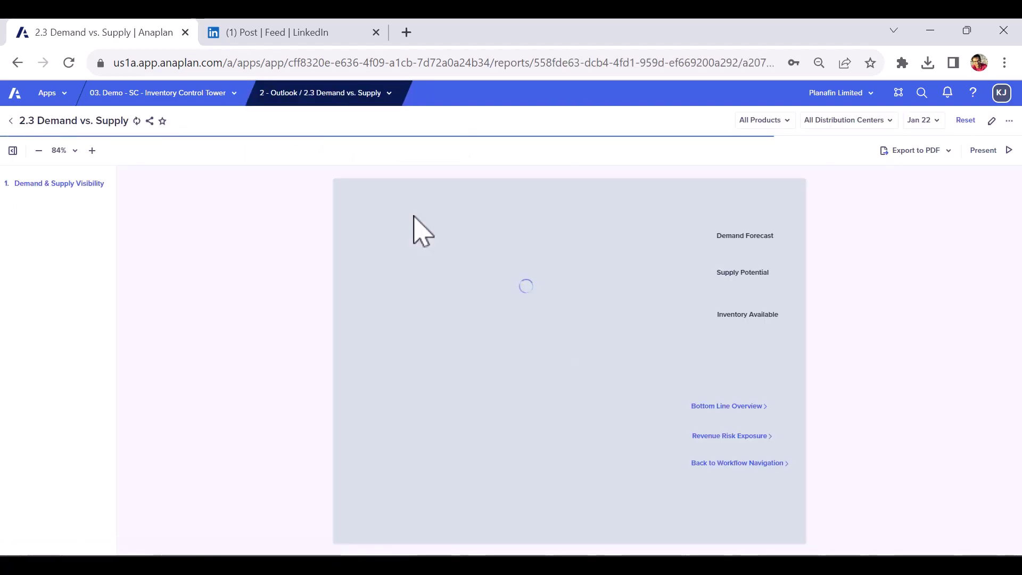
# Open 3 - Visibility > 3.1 Inventory Excess & Shortfall, present it full-screen, then exit.
pyautogui.click(349, 96)
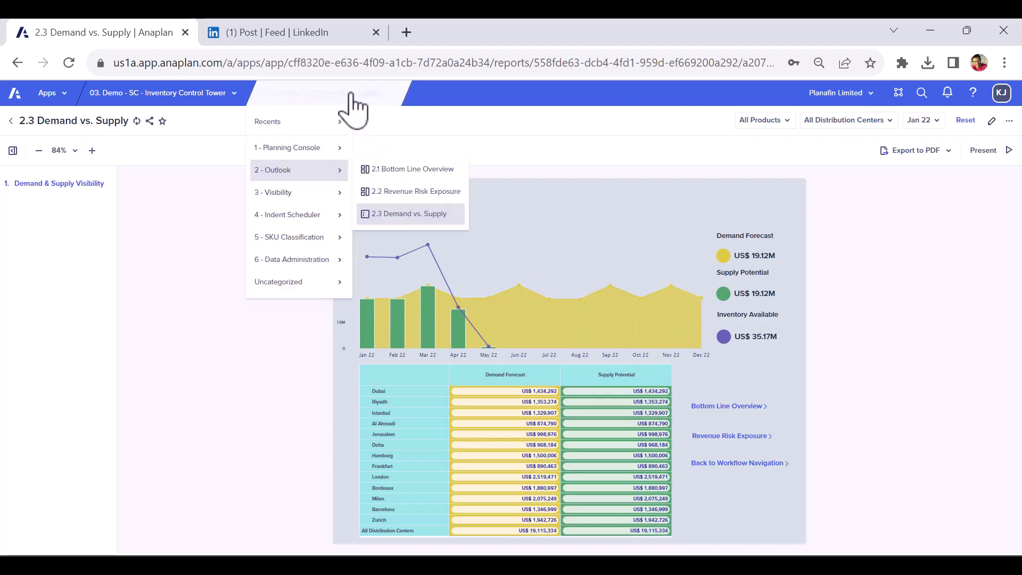
pyautogui.click(330, 193)
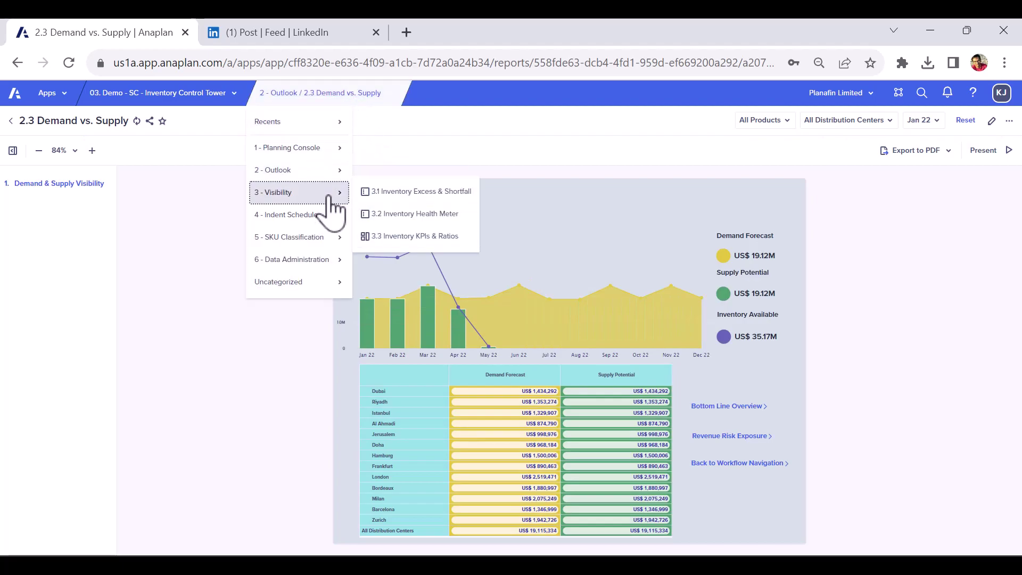
pyautogui.click(419, 193)
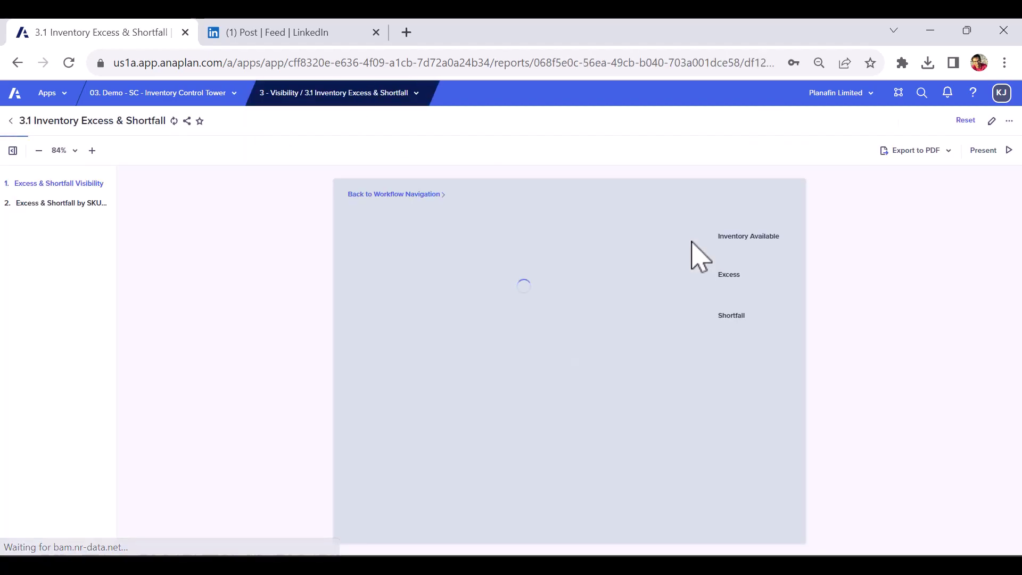
pyautogui.click(1007, 152)
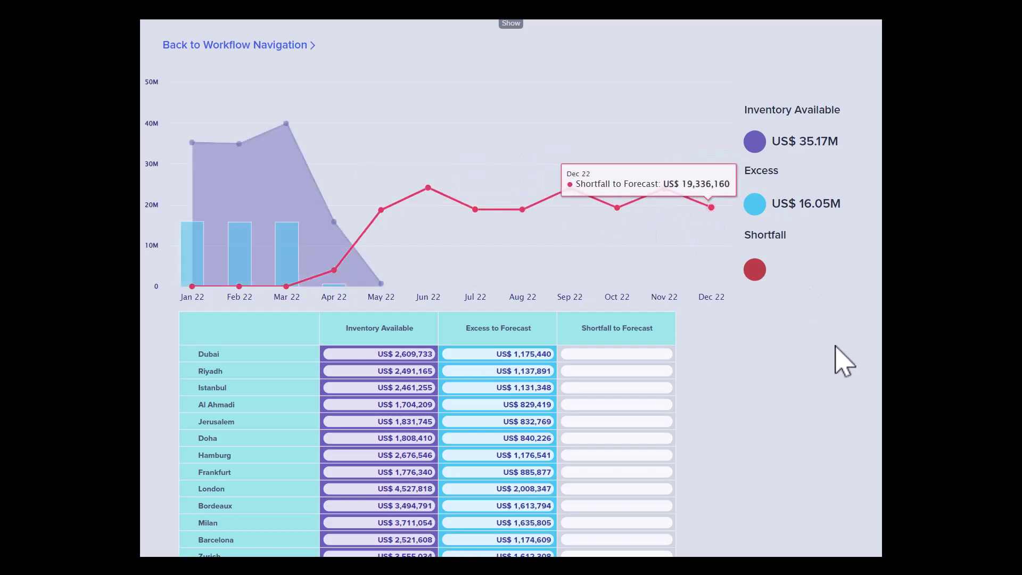
pyautogui.press('Escape')
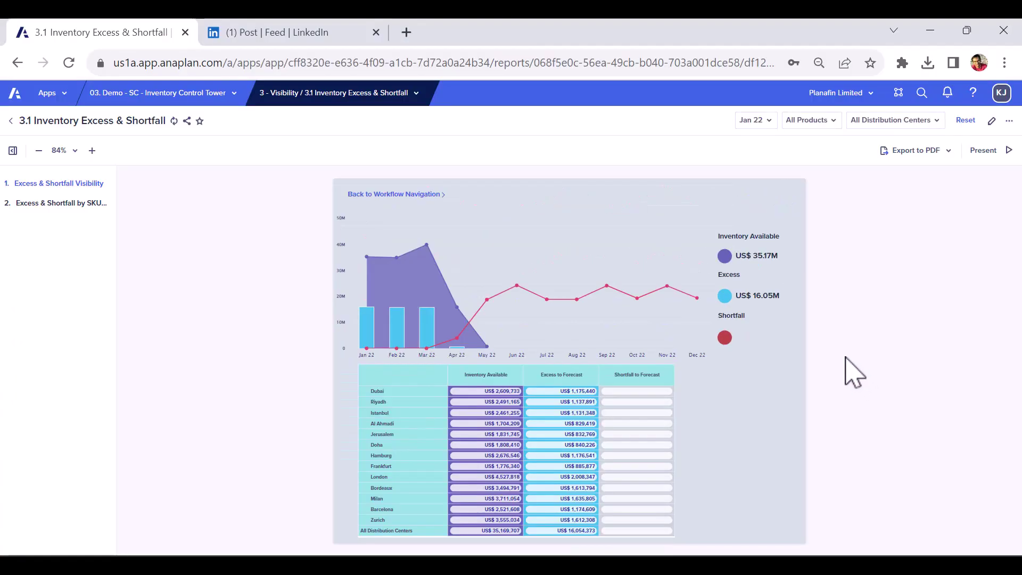
pyautogui.click(349, 95)
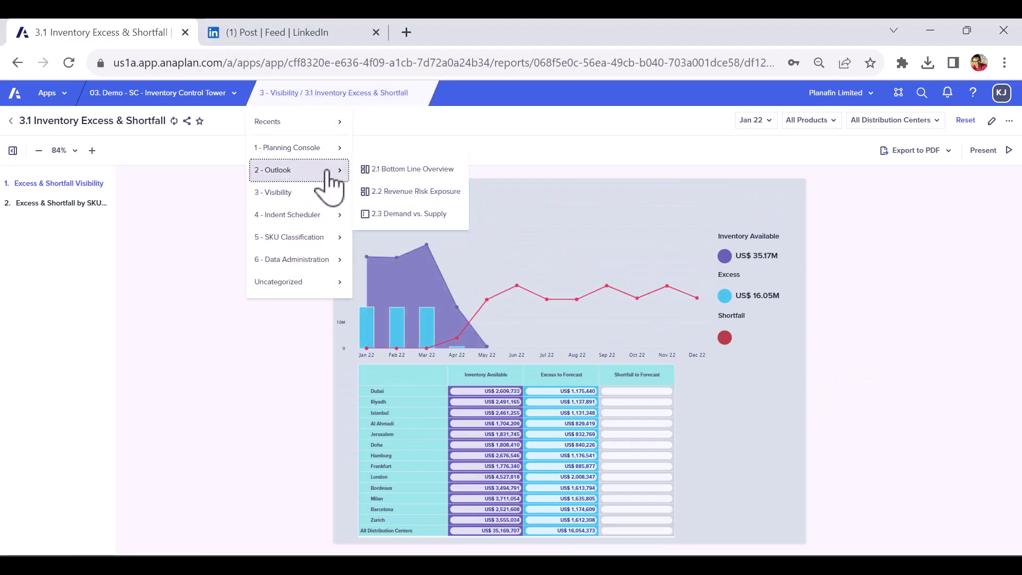
# Open 4.1 Indent Execution and set it to Optimization Plan with the Annual Indent Flag ticked.
pyautogui.moveTo(322, 218)
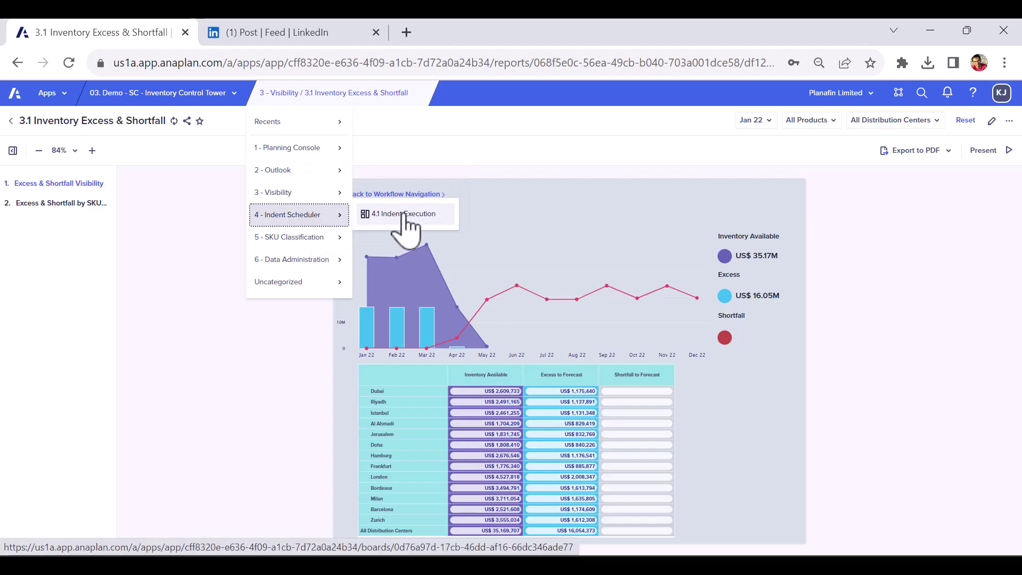
pyautogui.click(406, 216)
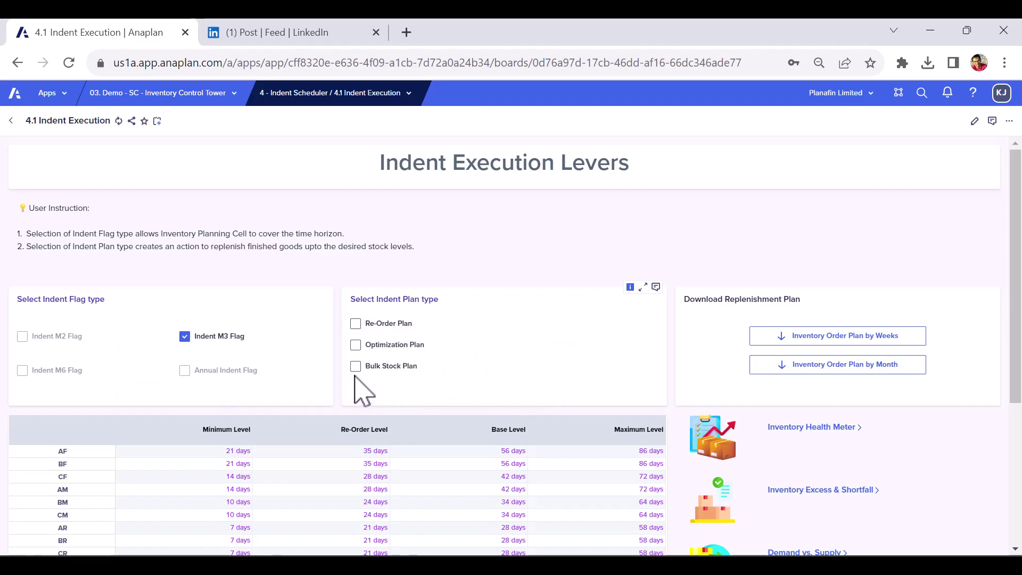
pyautogui.click(355, 344)
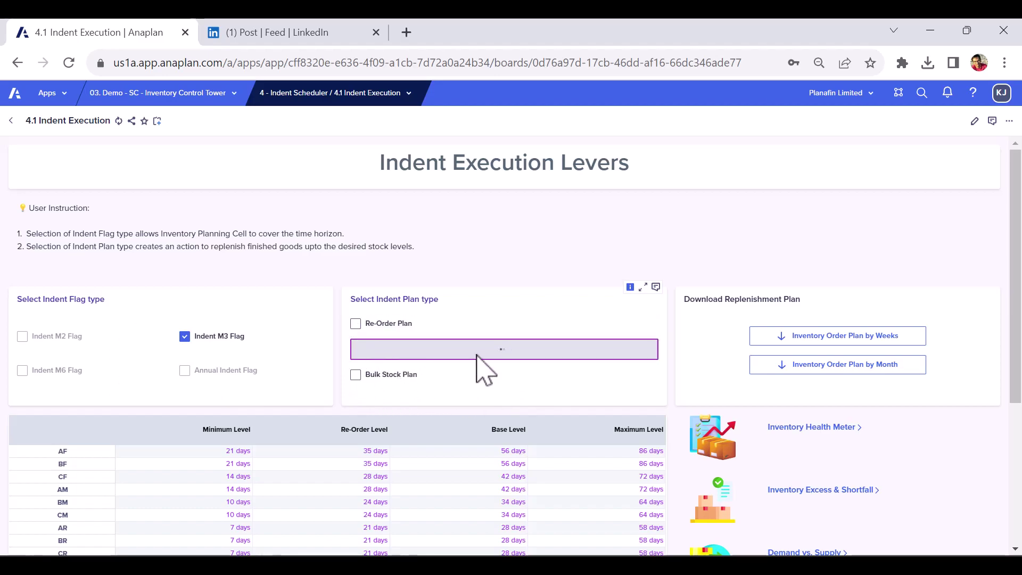
pyautogui.click(184, 336)
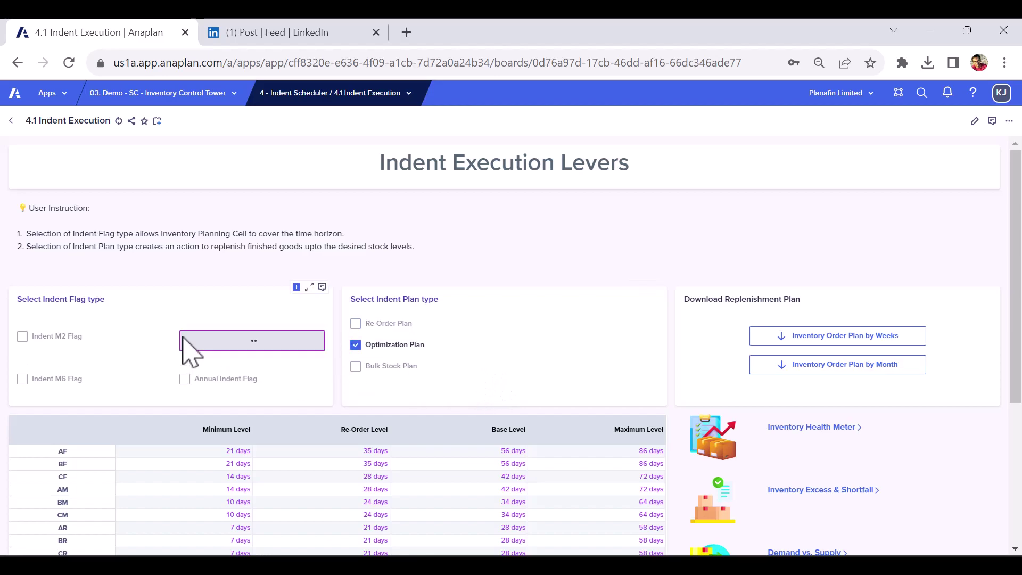
pyautogui.click(185, 380)
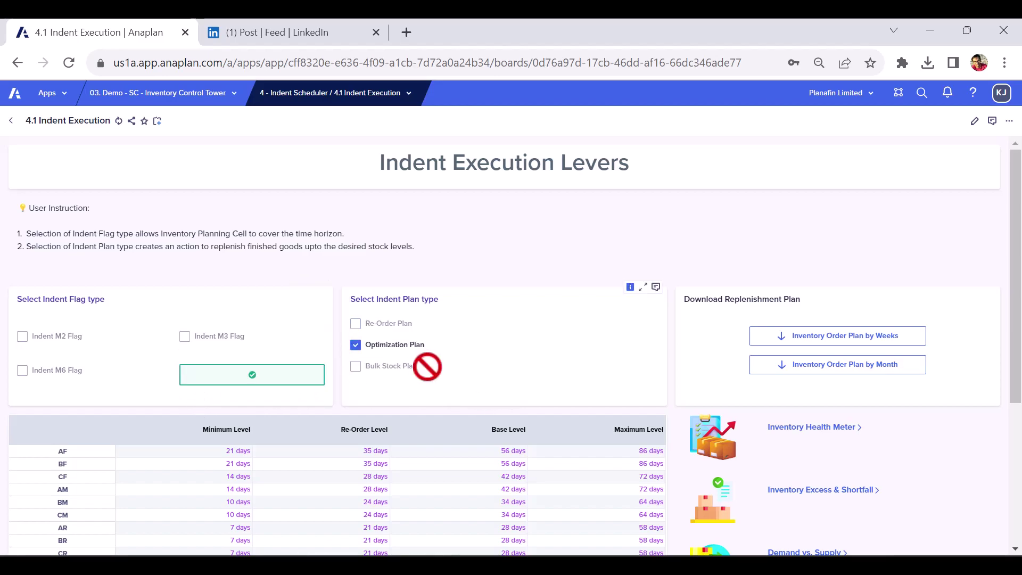
pyautogui.scroll(-4, 879, 315)
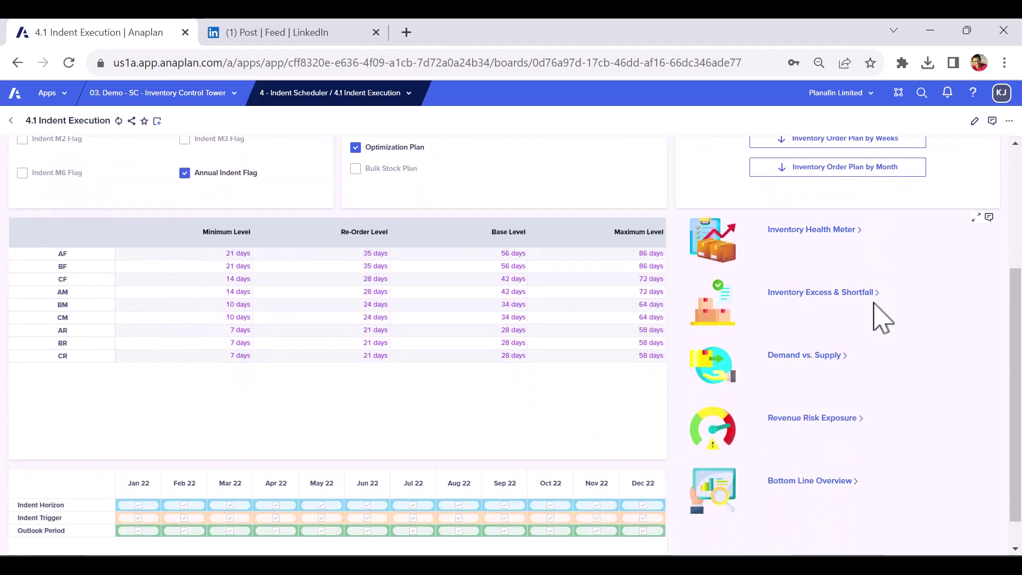
pyautogui.scroll(-1, 884, 309)
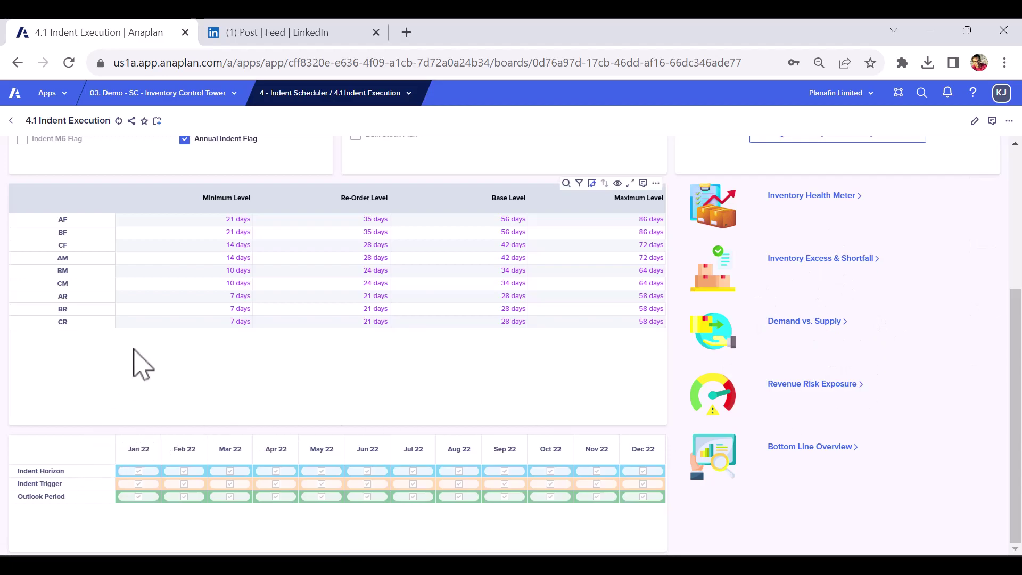
# Scroll through the Indent Execution board's indent levels and monthly horizon grid.
pyautogui.scroll(5, 114, 411)
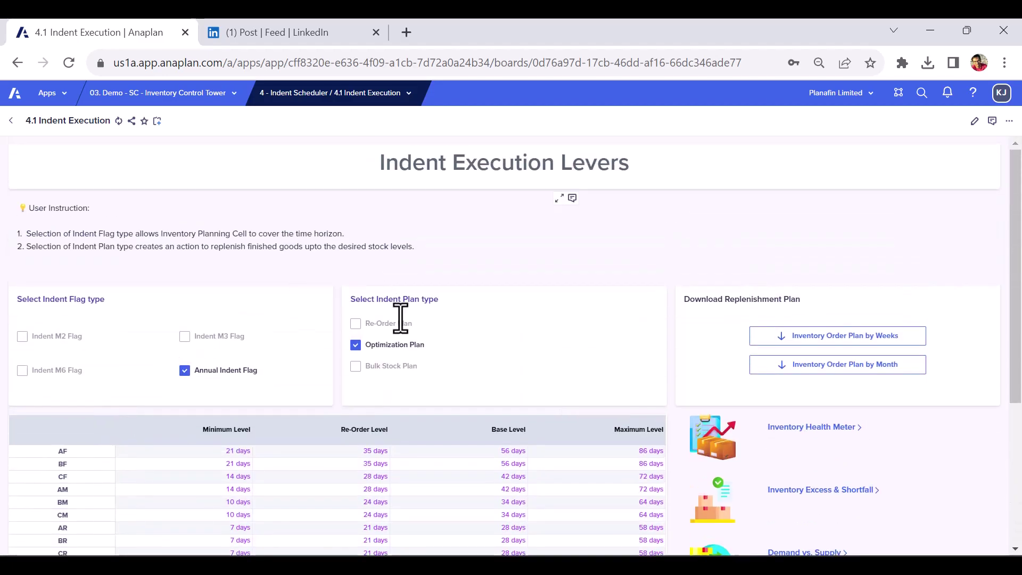
pyautogui.scroll(-4, 213, 367)
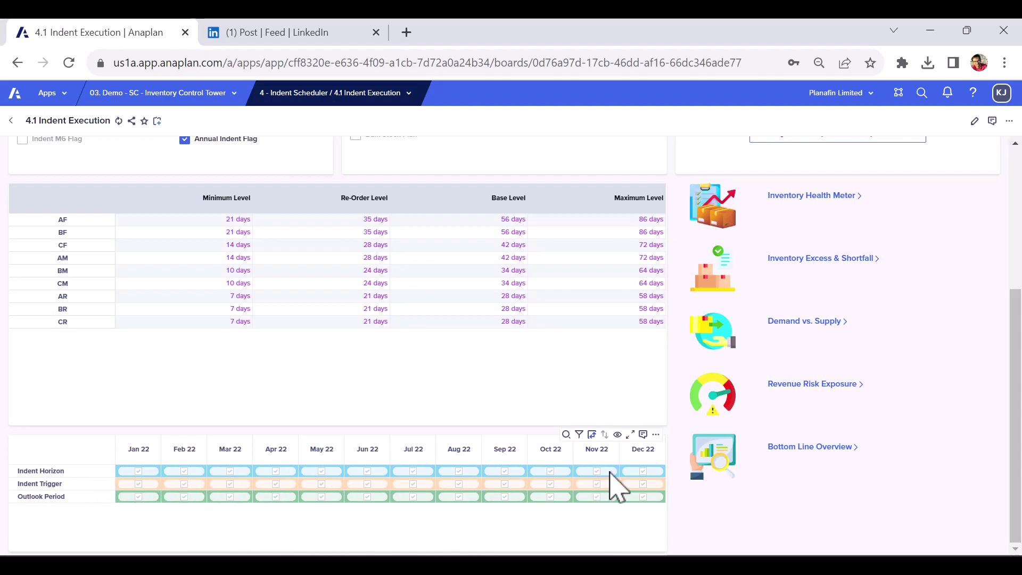
pyautogui.scroll(3, 750, 429)
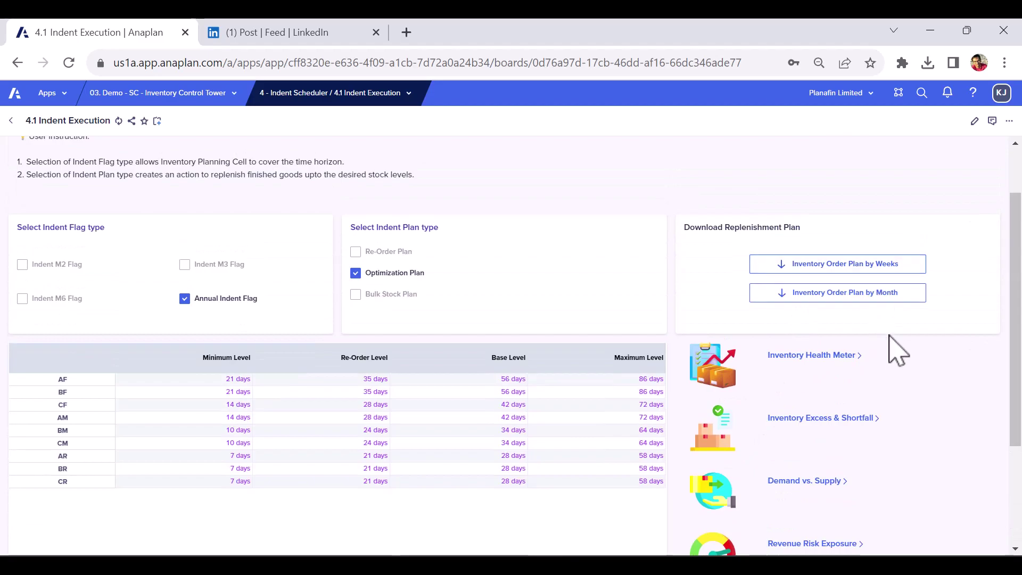
pyautogui.scroll(-2, 895, 348)
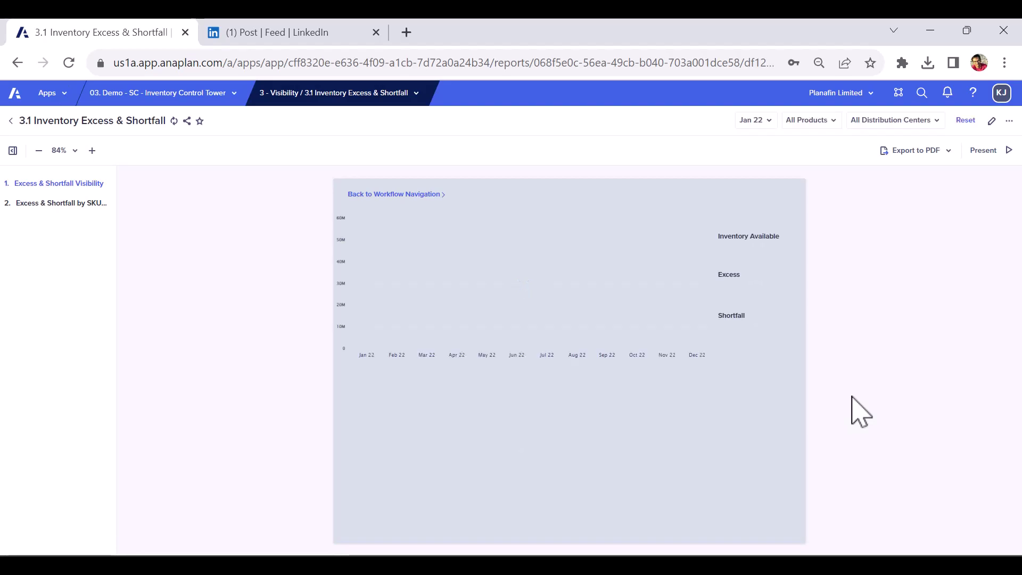
# Present the excess report full screen, showing US$ 26.33M excess, then open the model page list.
pyautogui.click(994, 151)
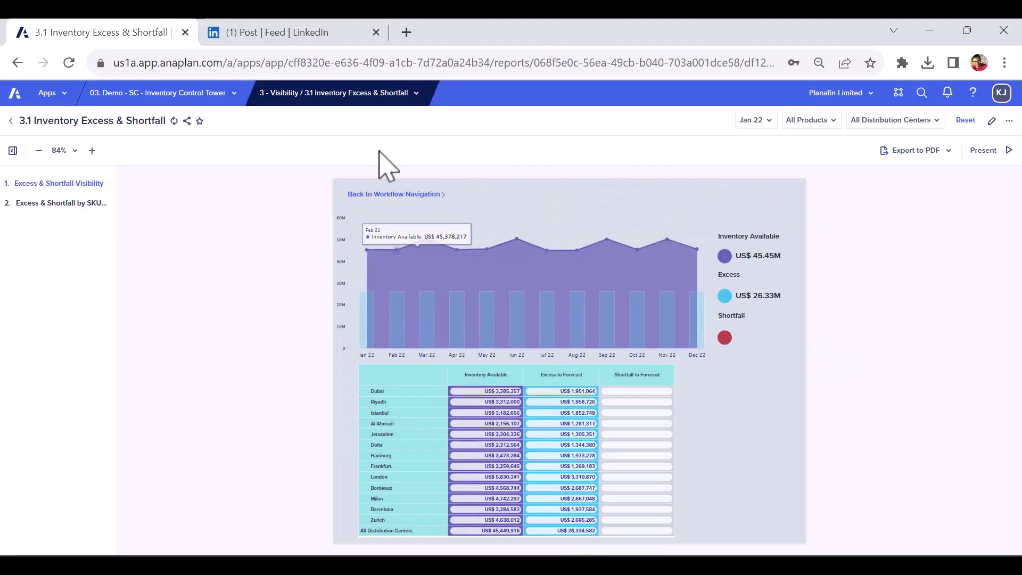
pyautogui.click(338, 104)
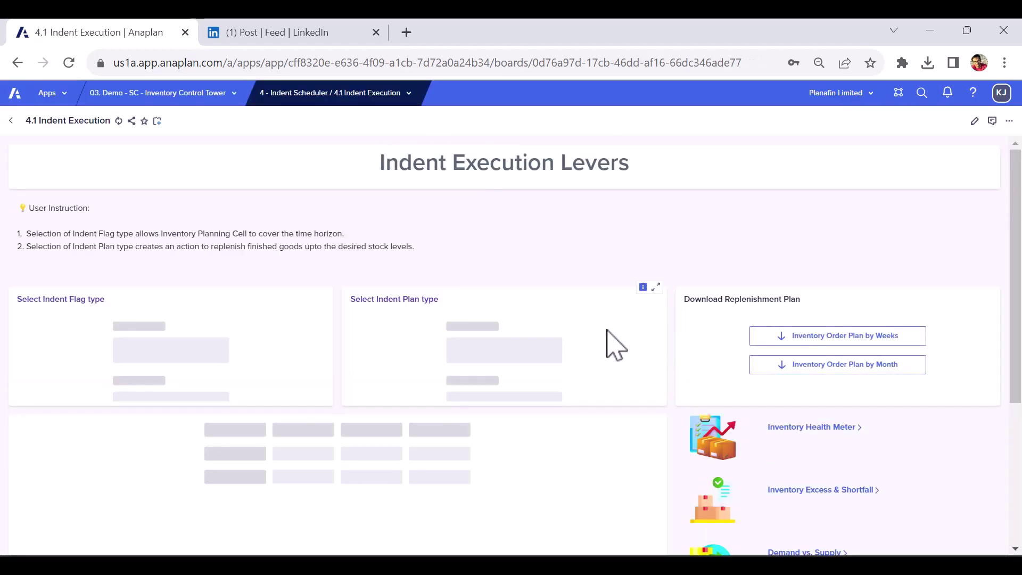
# Select the AF Base Level value of 56 days and open the Revenue Risk Exposure dashboard.
pyautogui.scroll(-2, 323, 287)
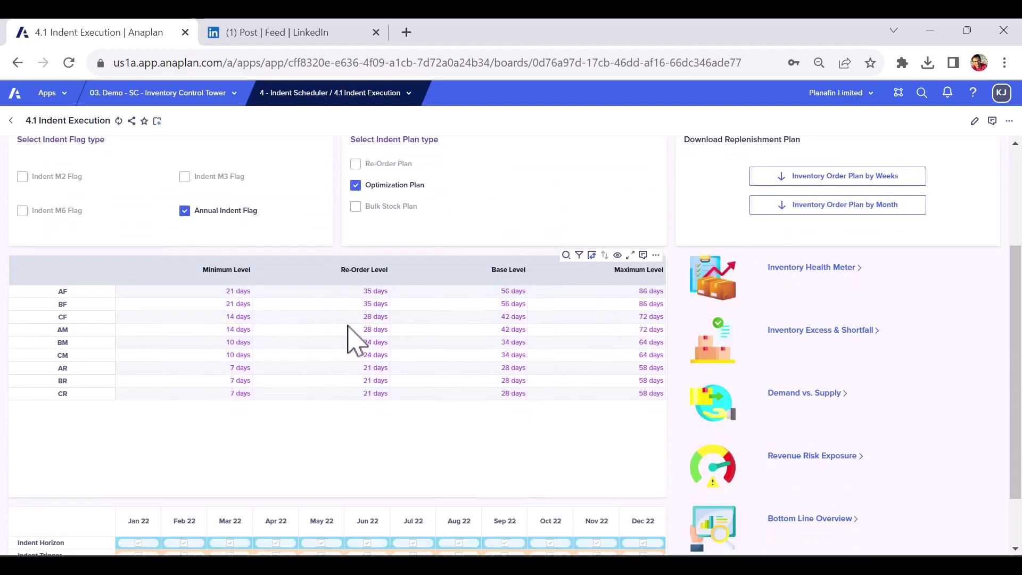
pyautogui.click(509, 292)
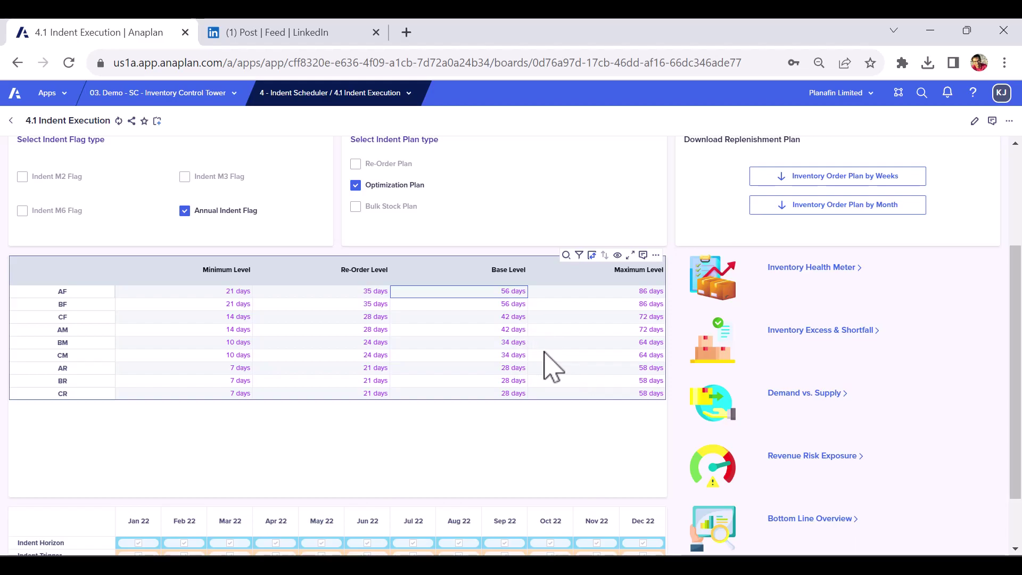
pyautogui.scroll(-1, 857, 367)
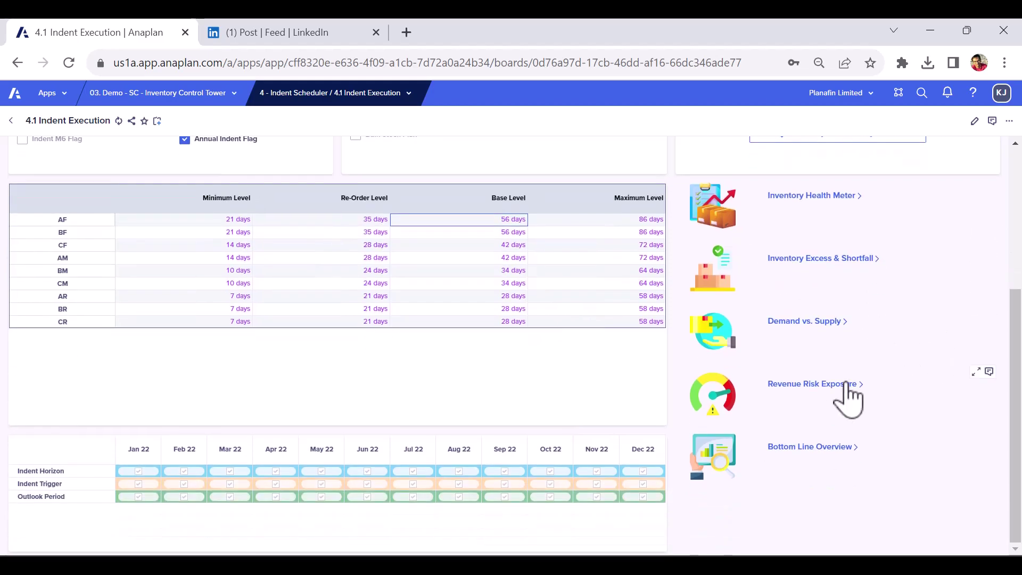
pyautogui.click(793, 391)
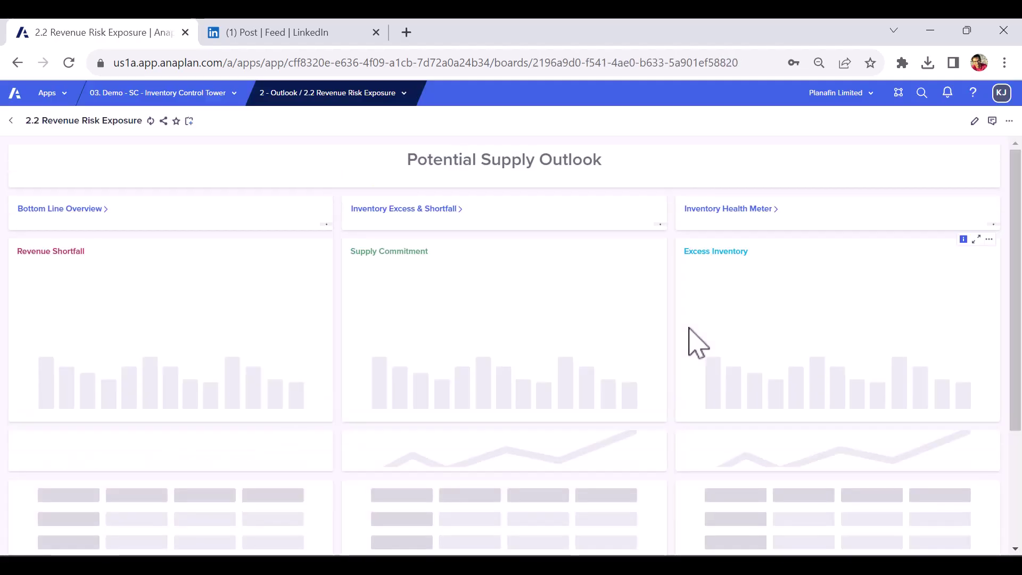
pyautogui.scroll(-3, 240, 404)
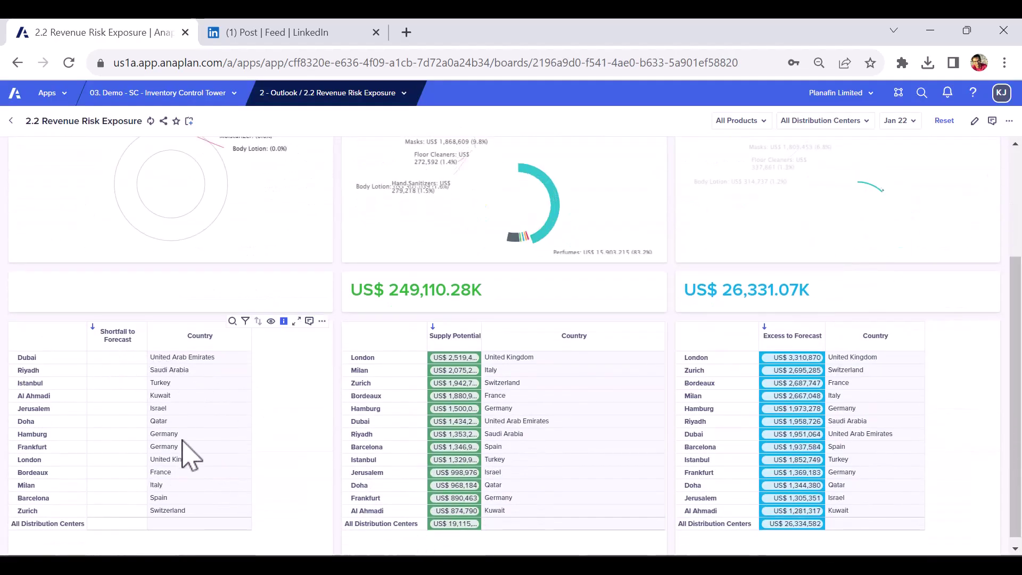
pyautogui.scroll(3, 181, 394)
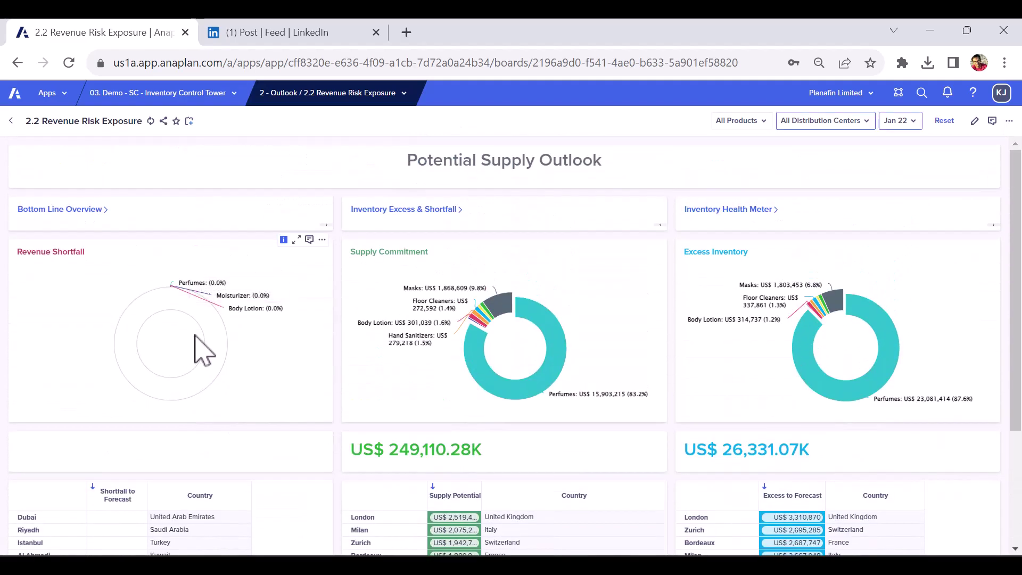
pyautogui.scroll(-3, 662, 347)
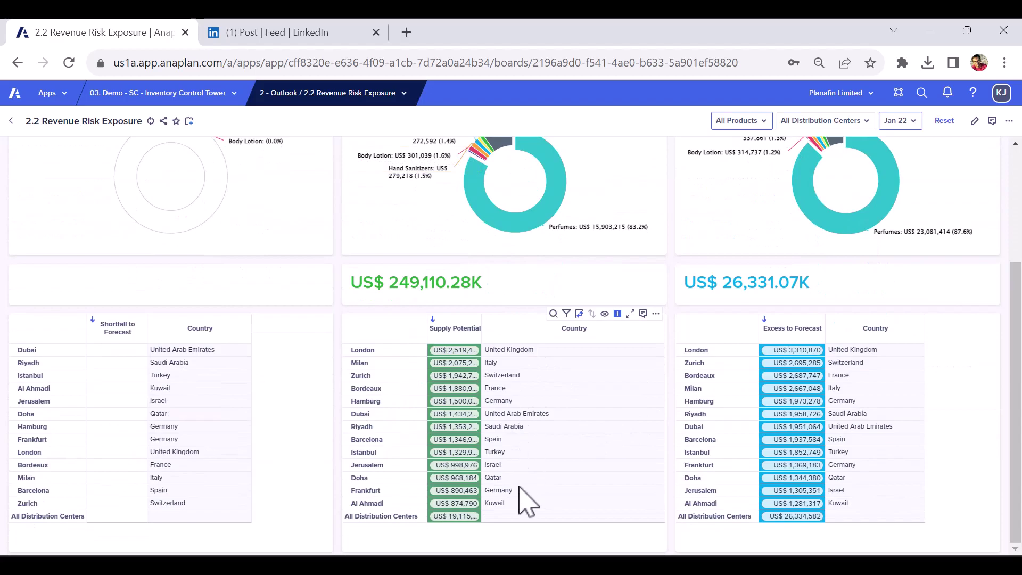
pyautogui.scroll(3, 524, 479)
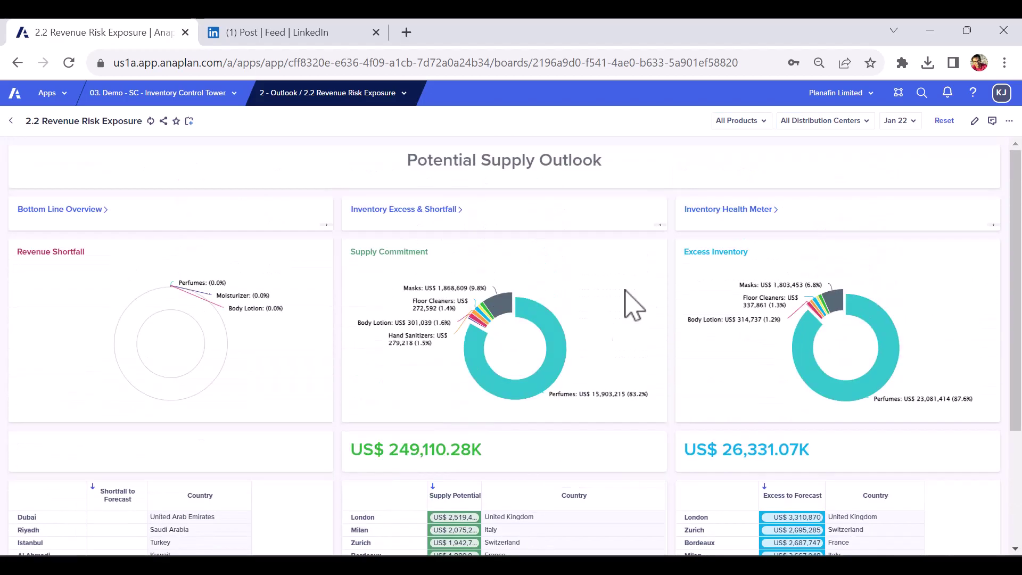
pyautogui.click(899, 121)
pyautogui.click(702, 182)
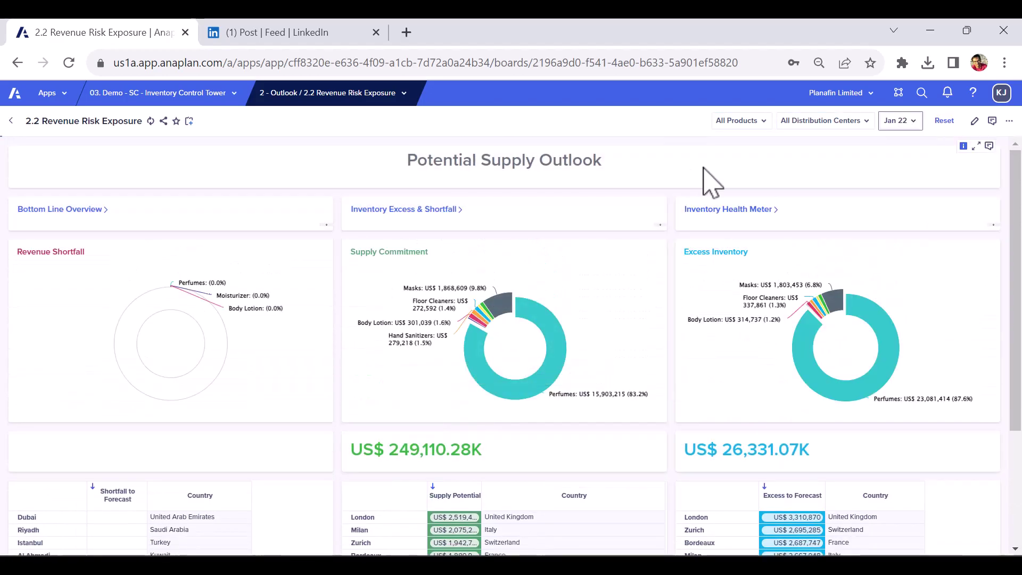